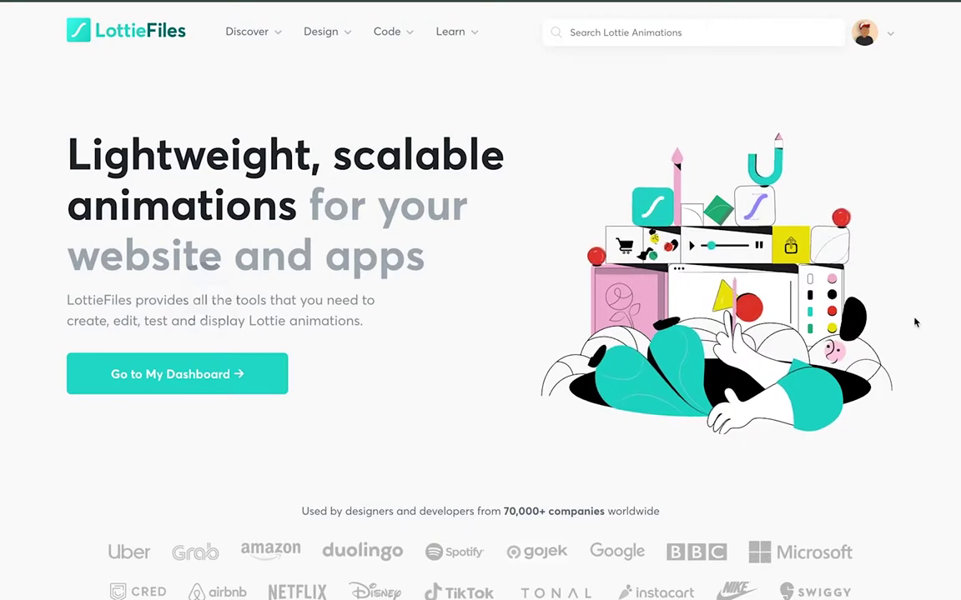
Step: Scroll down the LottieFiles homepage to the tools feature cards
scroll(374, 262, down, 3)
scroll(374, 261, down, 3)
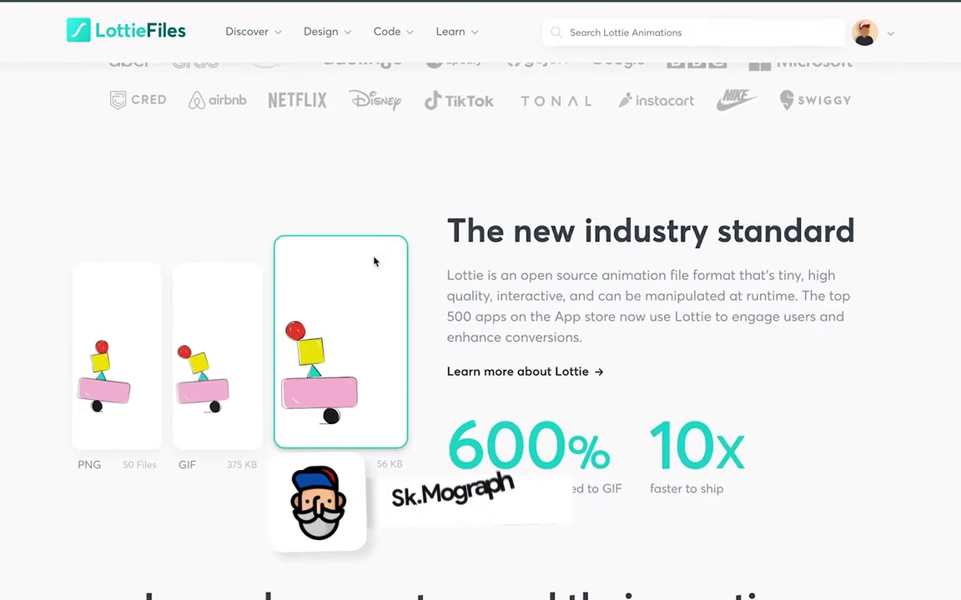
scroll(374, 262, down, 2)
scroll(373, 262, down, 3)
scroll(373, 262, down, 2)
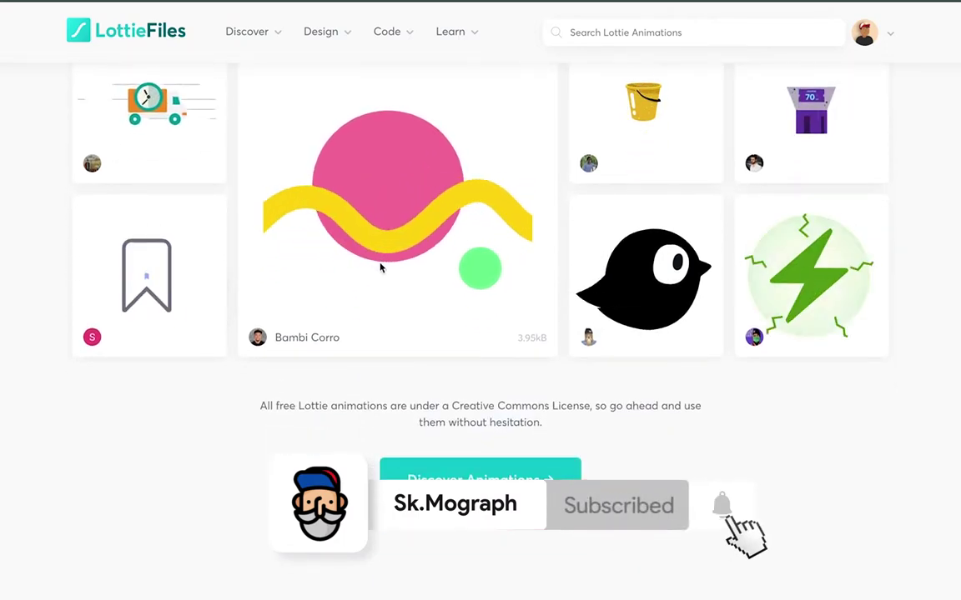
scroll(379, 266, up, 2)
scroll(379, 267, up, 2)
scroll(379, 267, down, 2)
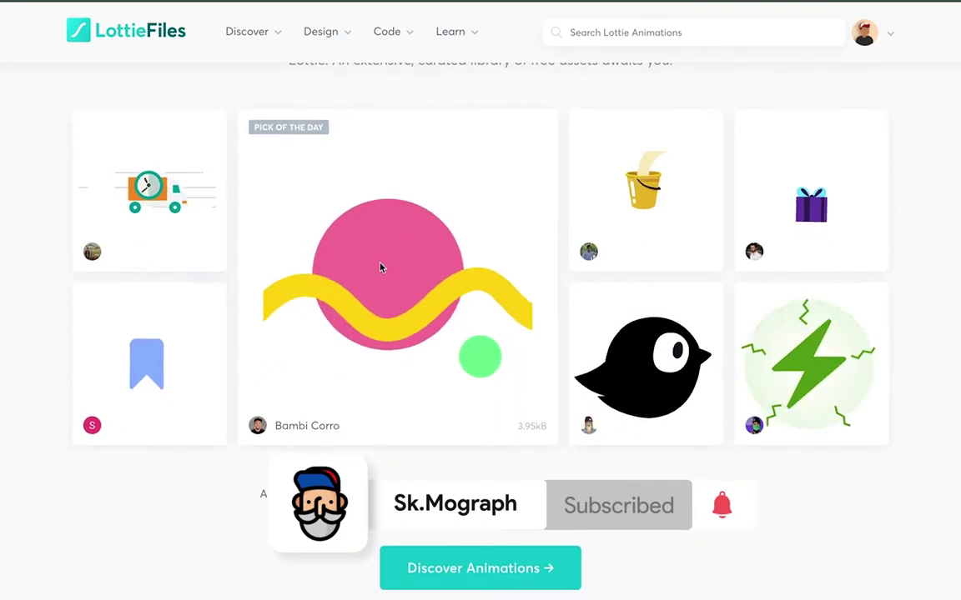
scroll(380, 267, down, 2)
scroll(380, 267, down, 3)
scroll(380, 267, down, 3)
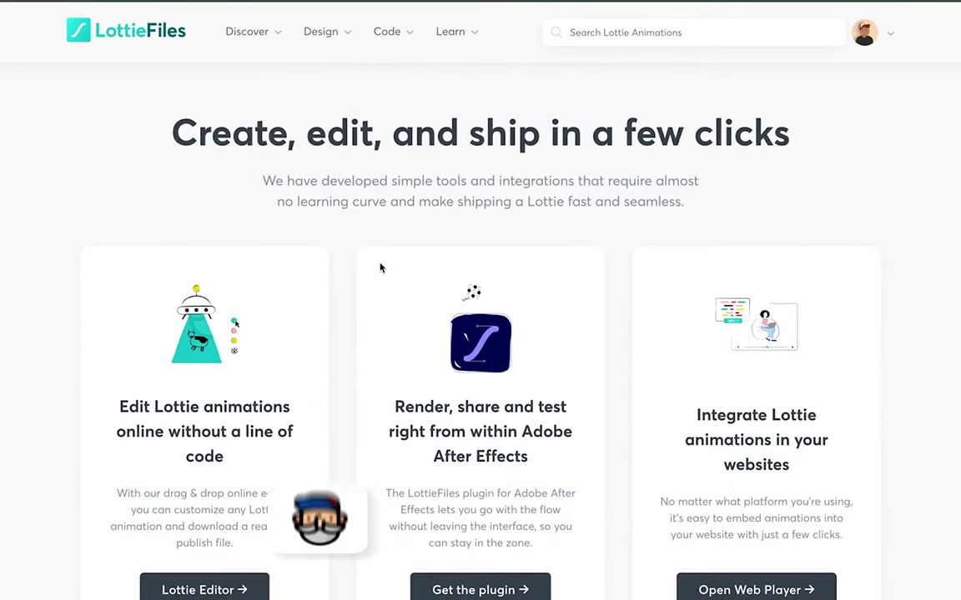
scroll(380, 267, down, 1)
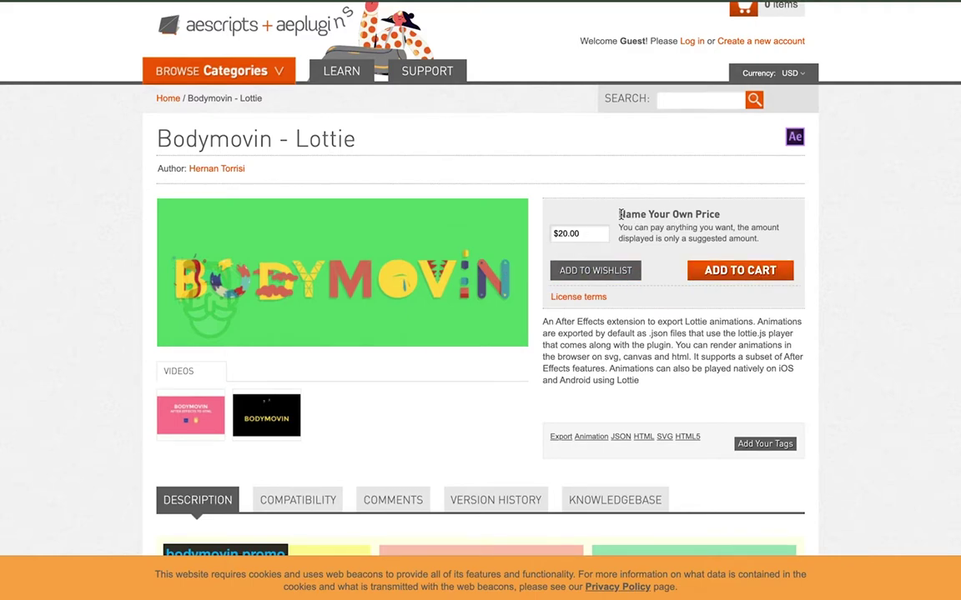
Step: Highlight the 'Name Your Own Price' heading and clear the suggested $20.00 price
drag(620, 214, 727, 219)
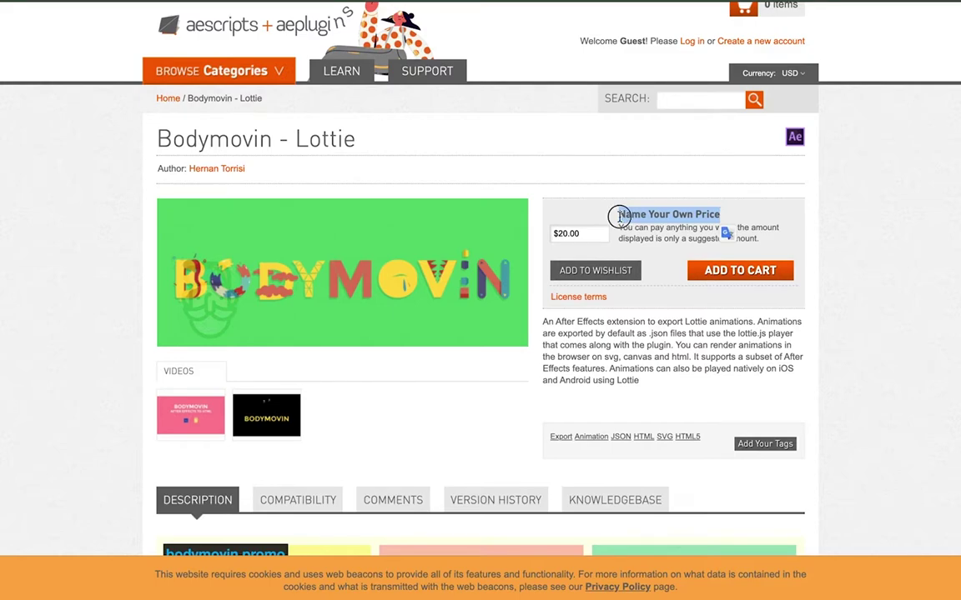
click(748, 218)
drag(722, 216, 602, 217)
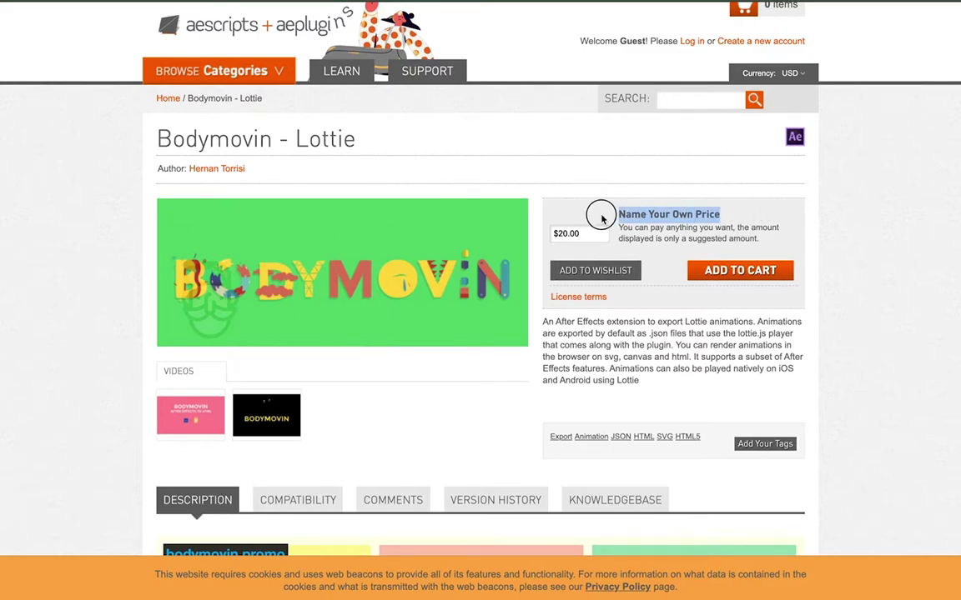
click(587, 233)
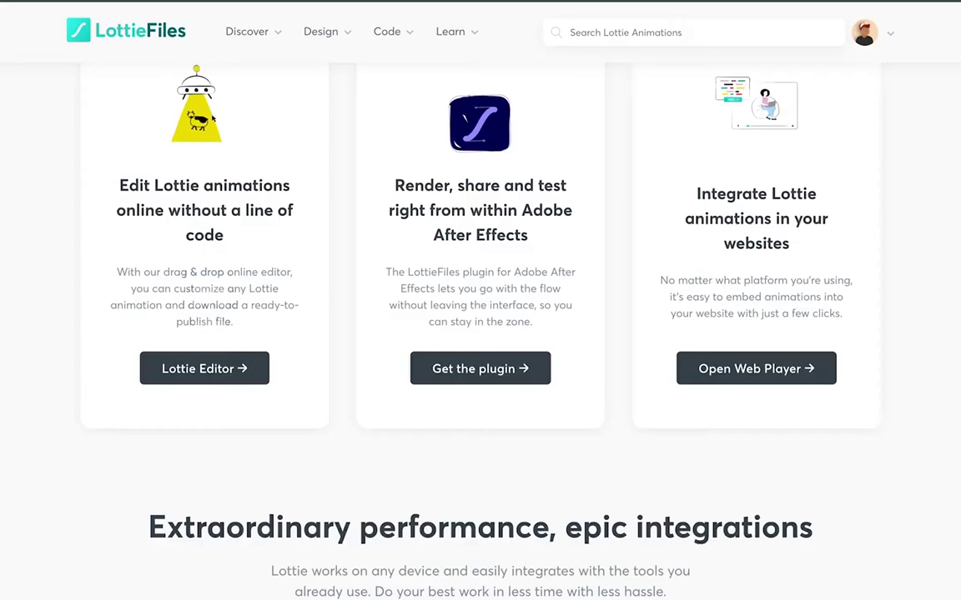
Step: Scroll back up the LottieFiles homepage to the 'Legendary creators' grid
scroll(407, 204, up, 2)
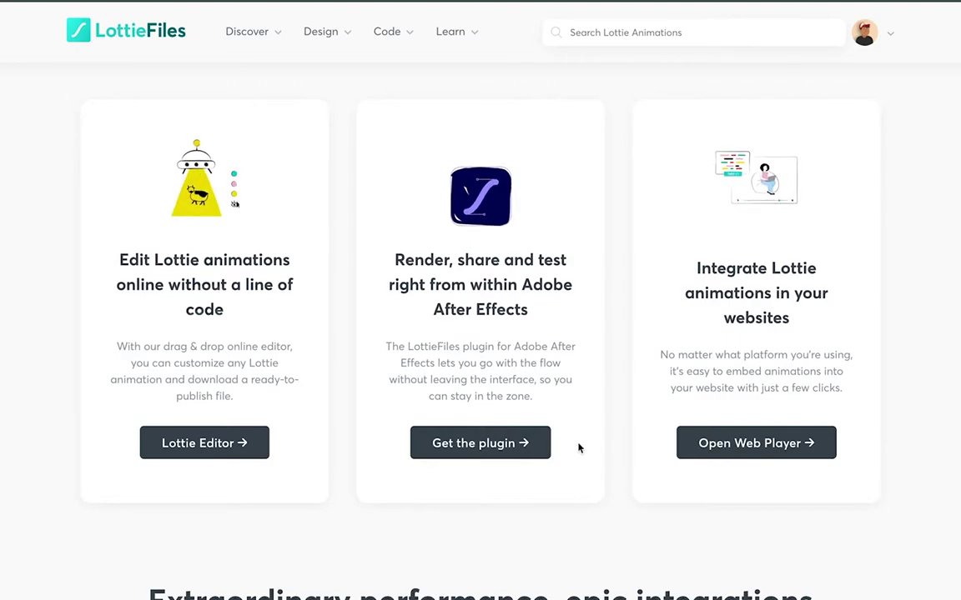
scroll(579, 449, up, 2)
scroll(576, 444, up, 4)
scroll(576, 446, up, 8)
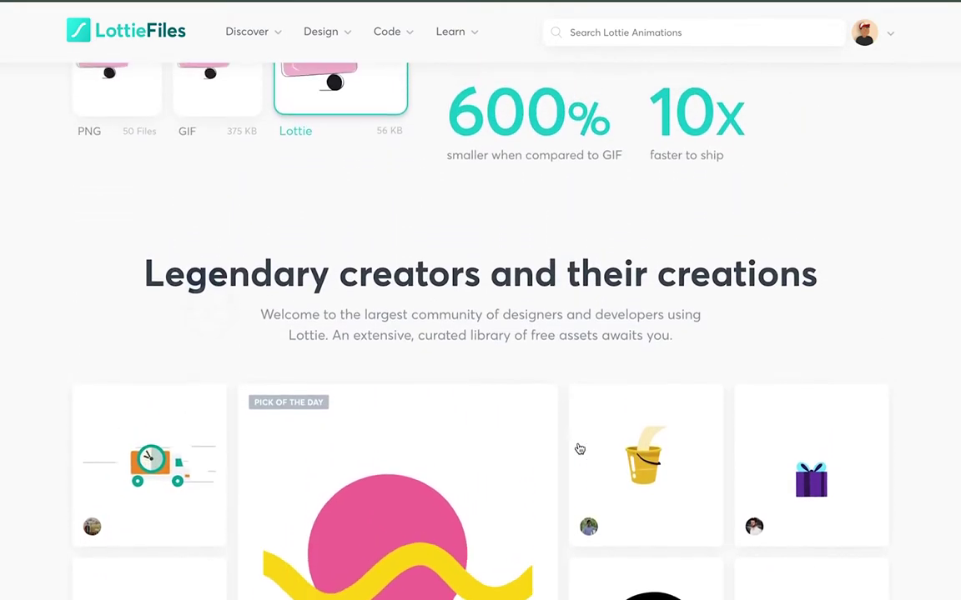
scroll(492, 446, down, 3)
scroll(490, 446, down, 3)
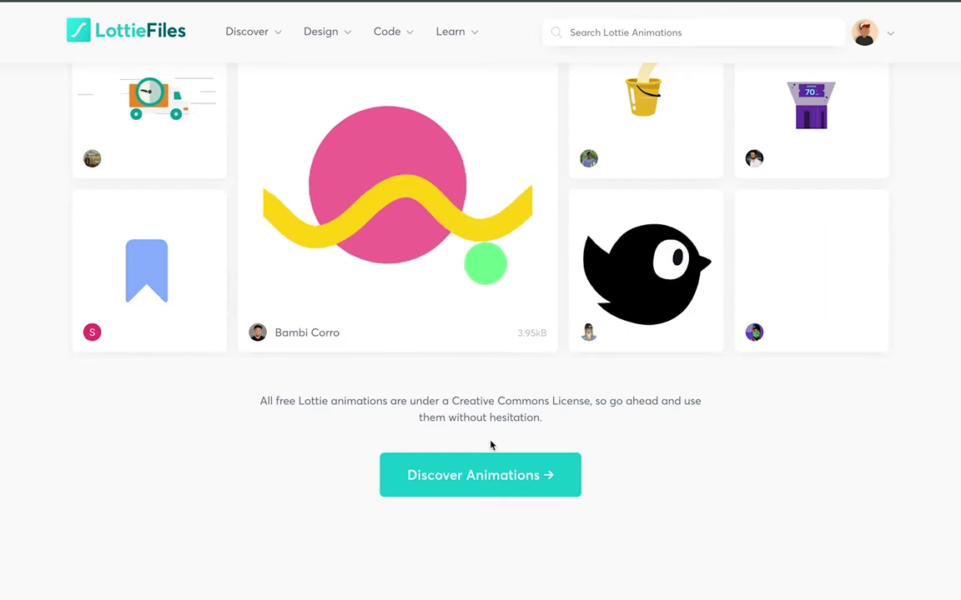
scroll(411, 378, up, 3)
scroll(411, 378, up, 1)
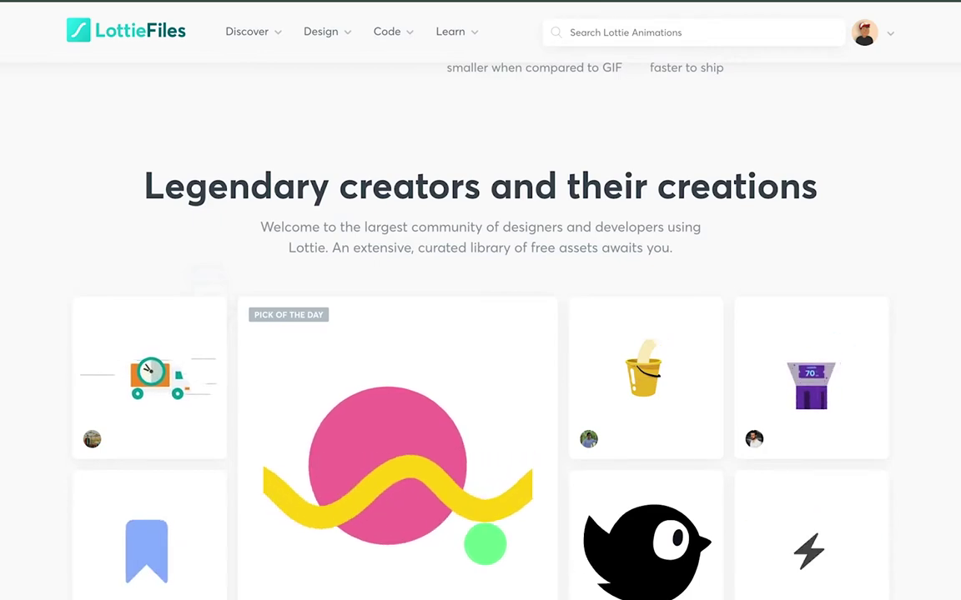
Step: Open the 'Work Inquiry LottieFiles' email in Gmail
scroll(279, 257, down, 1)
scroll(931, 296, up, 1)
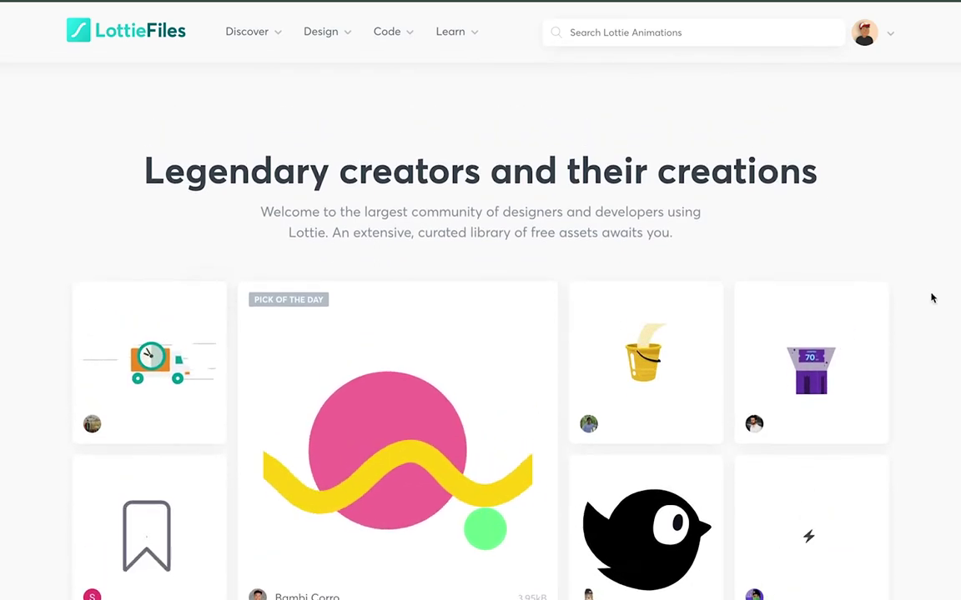
scroll(218, 282, down, 2)
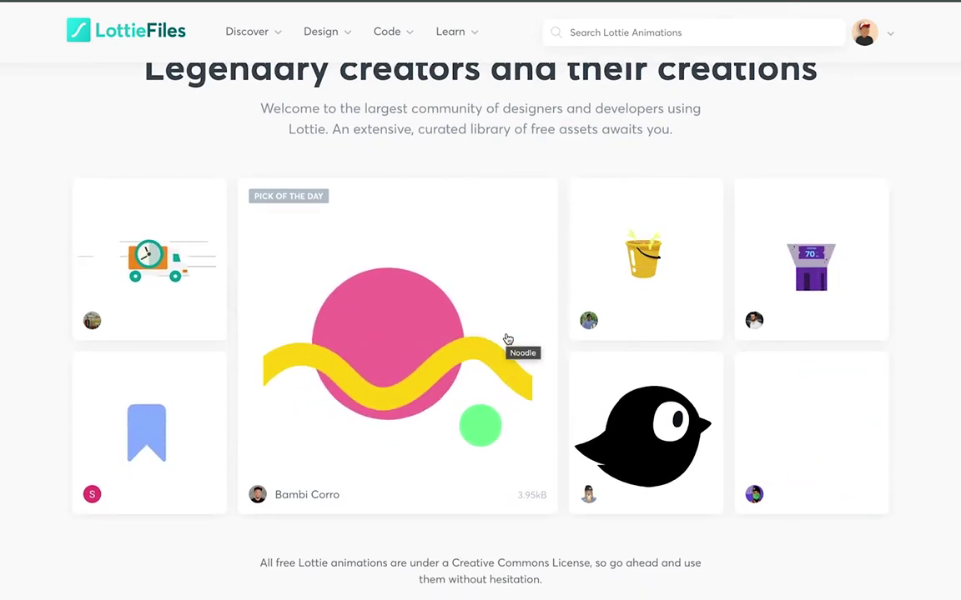
scroll(217, 231, down, 1)
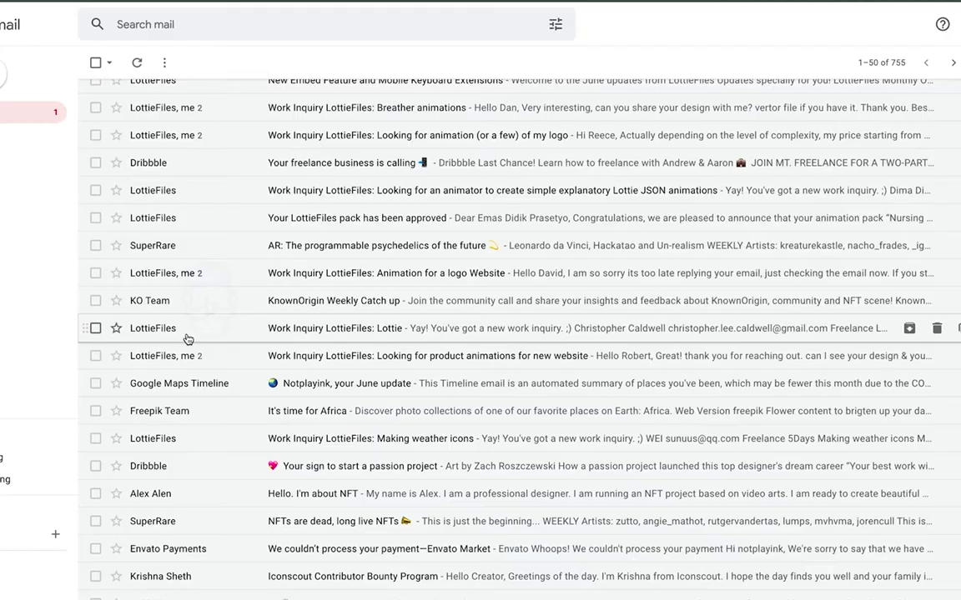
click(188, 338)
Step: Read through the work inquiry email about the launchpad logo and rocket name
scroll(283, 469, down, 3)
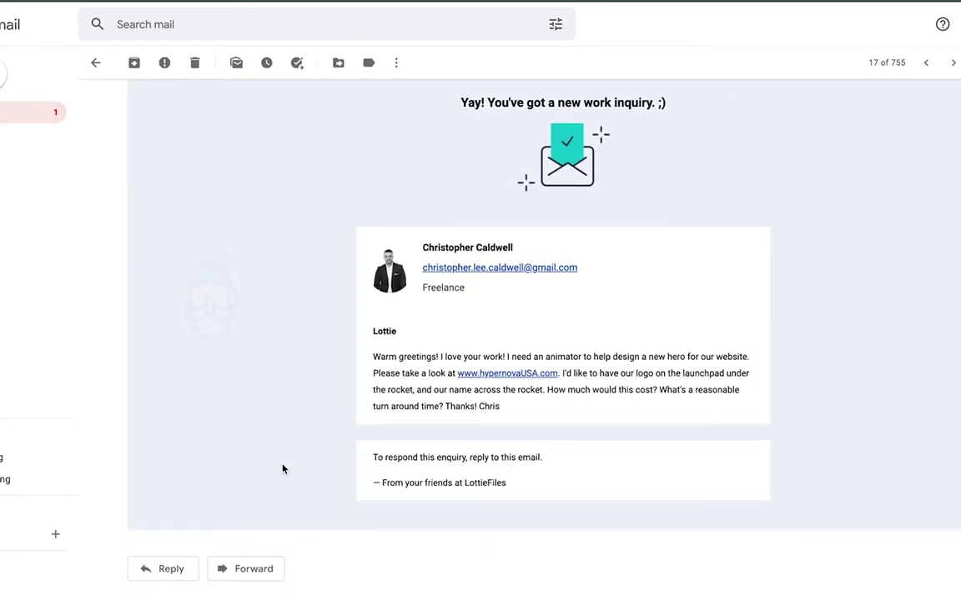
scroll(300, 484, up, 2)
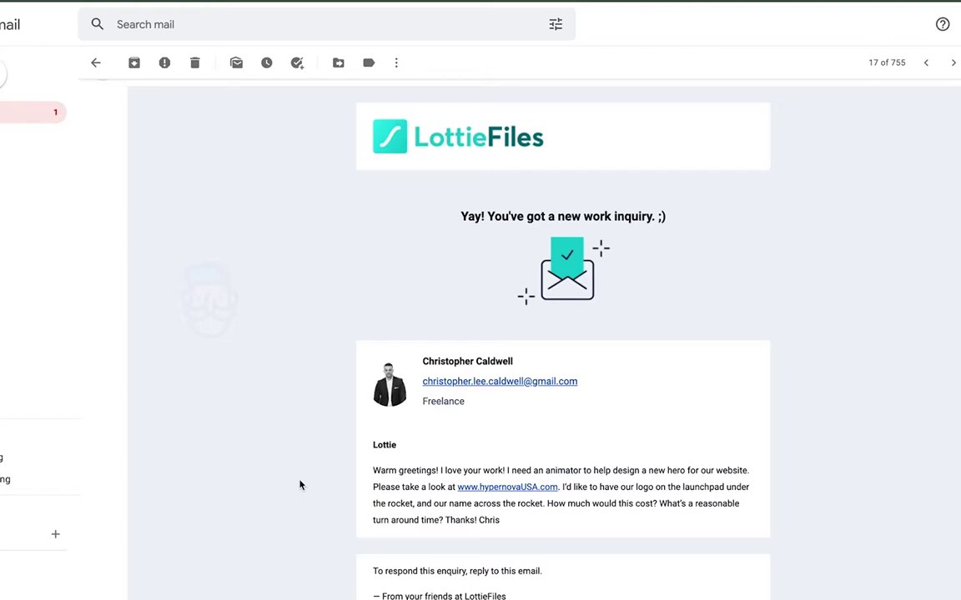
scroll(288, 510, down, 2)
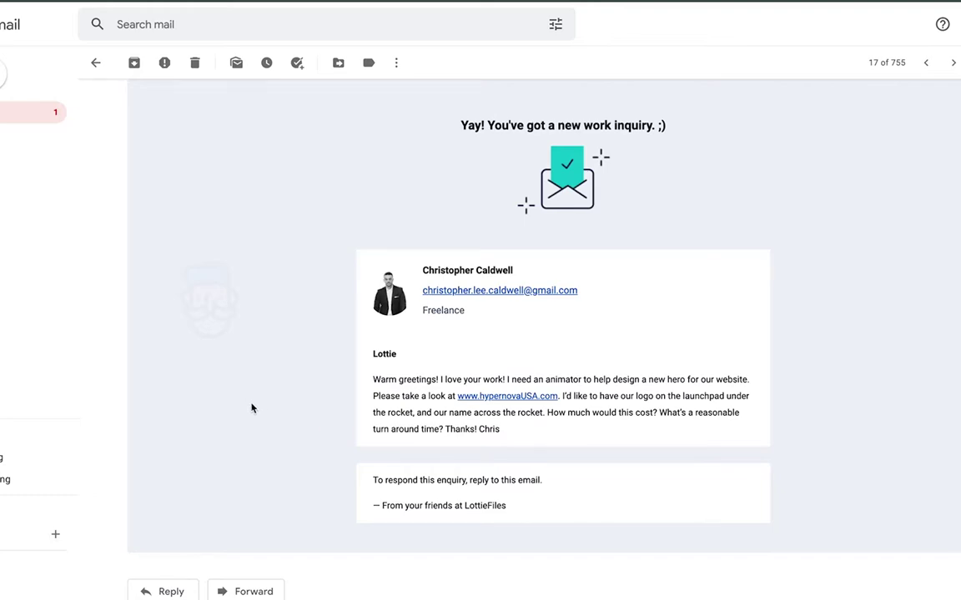
Step: Review the dashboard's 237 likes, 1,153 downloads, 3,450 profile views and Public Lottie Submissions
scroll(491, 274, up, 3)
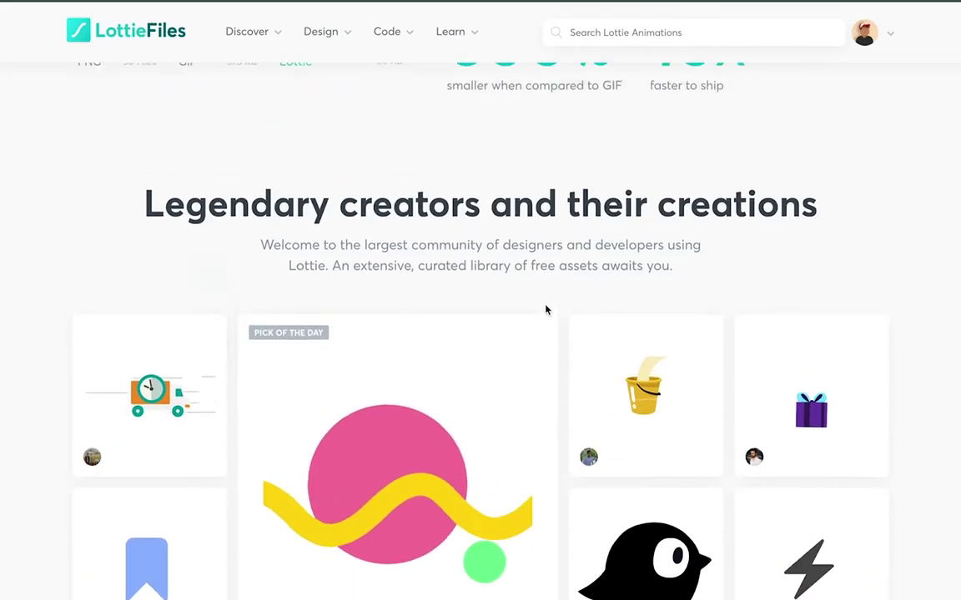
scroll(324, 283, up, 3)
scroll(343, 289, up, 2)
scroll(193, 192, up, 2)
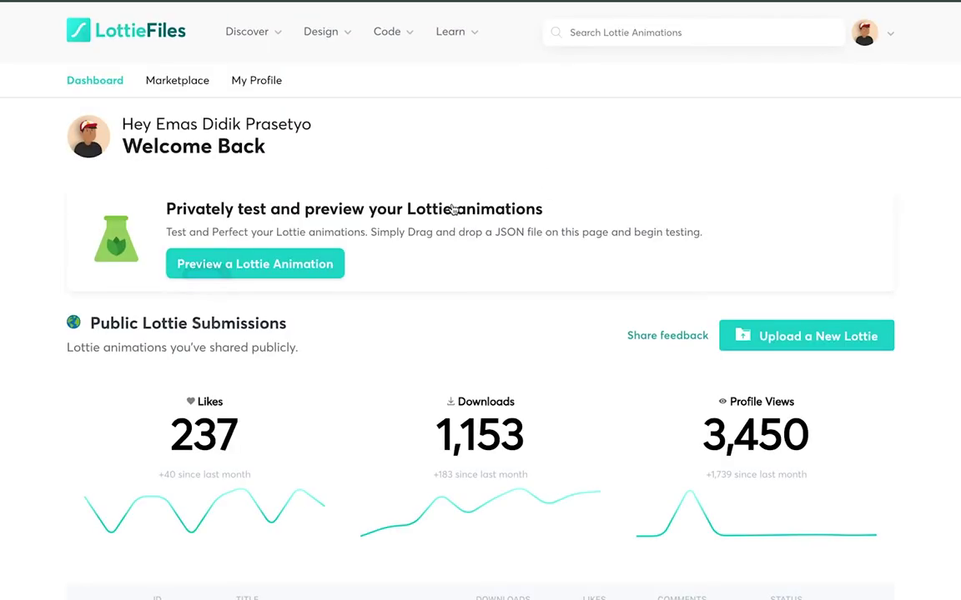
scroll(463, 216, down, 1)
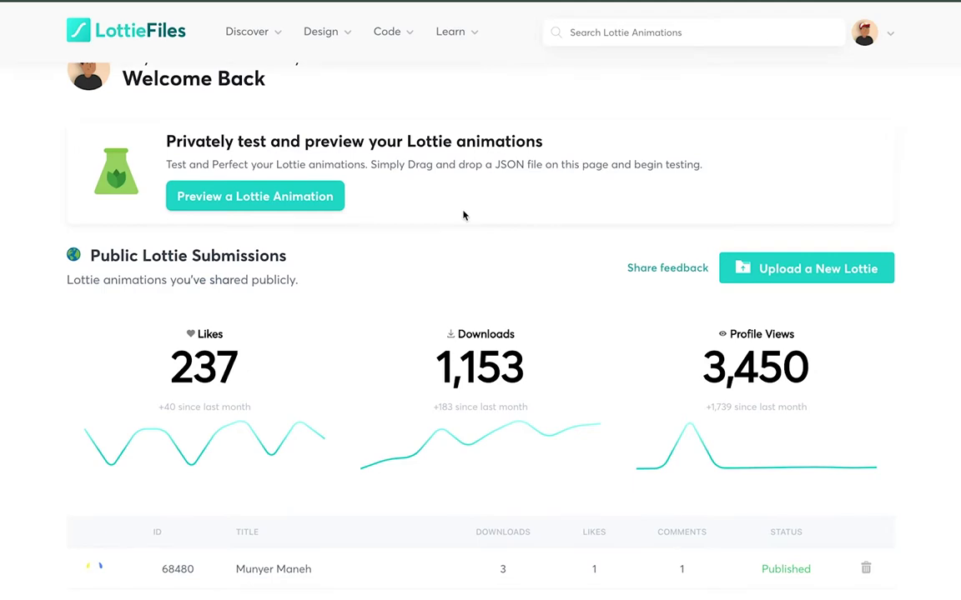
scroll(462, 216, down, 2)
scroll(463, 216, down, 3)
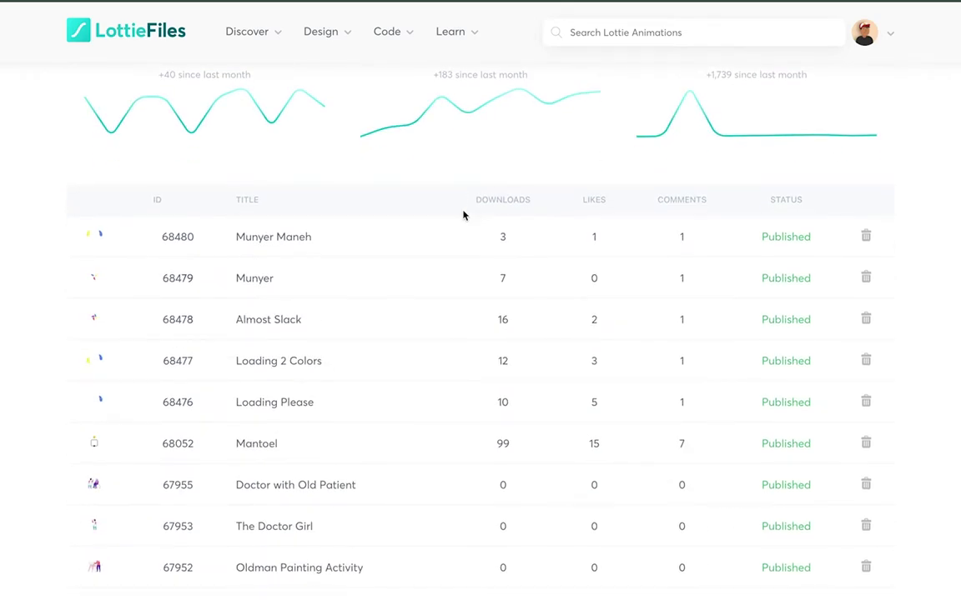
scroll(463, 236, down, 3)
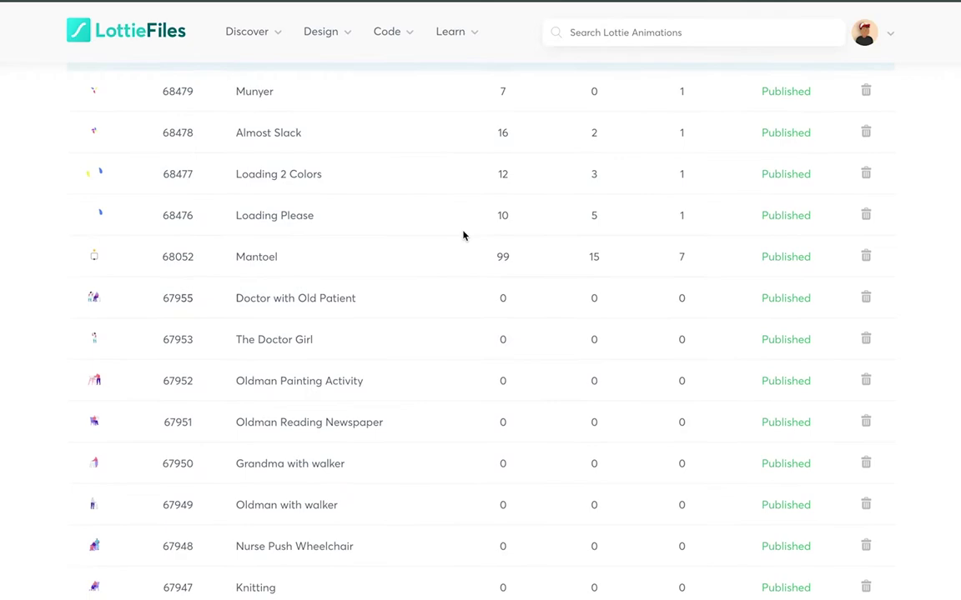
scroll(463, 236, up, 1)
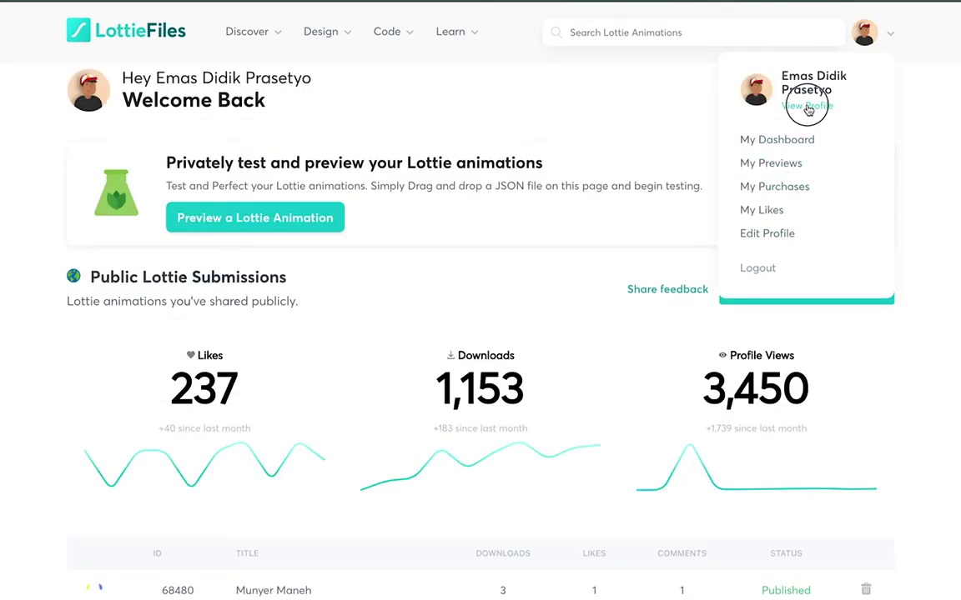
Step: Open your profile, scroll to Marketplace Packs, and select the Mobile Gesture Pack card
click(757, 109)
scroll(474, 180, down, 2)
scroll(473, 180, down, 3)
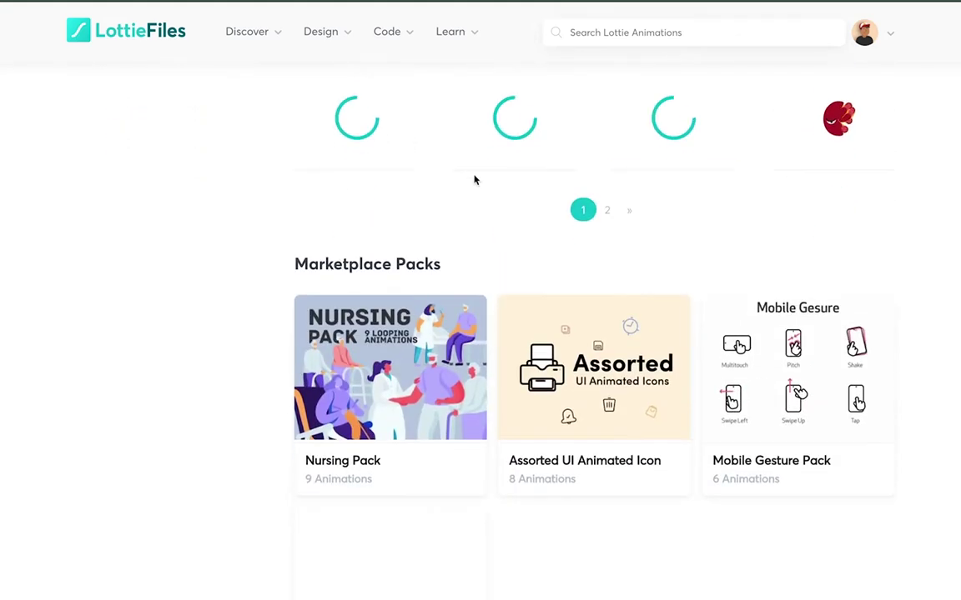
scroll(492, 190, down, 1)
scroll(551, 234, down, 1)
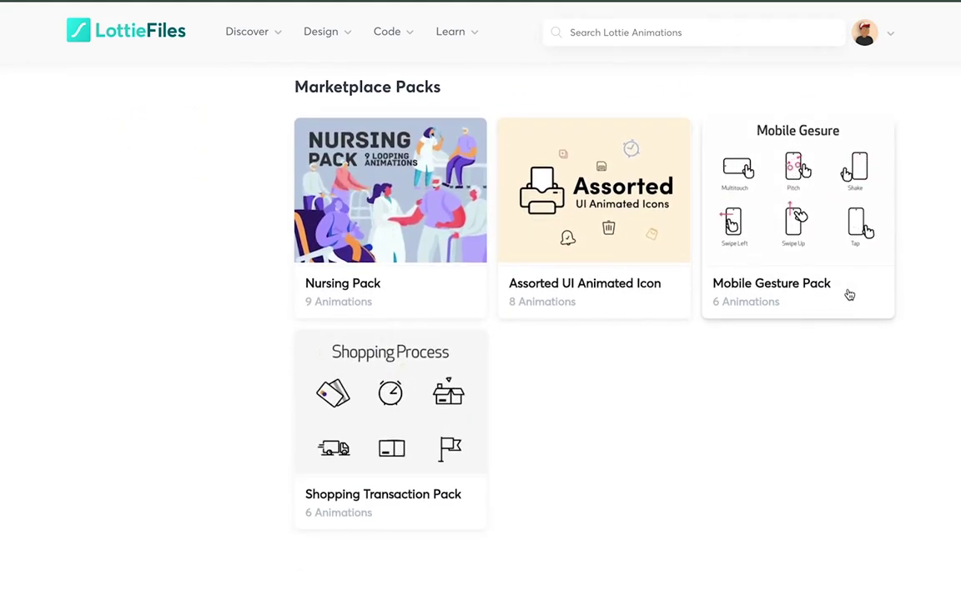
scroll(671, 377, up, 1)
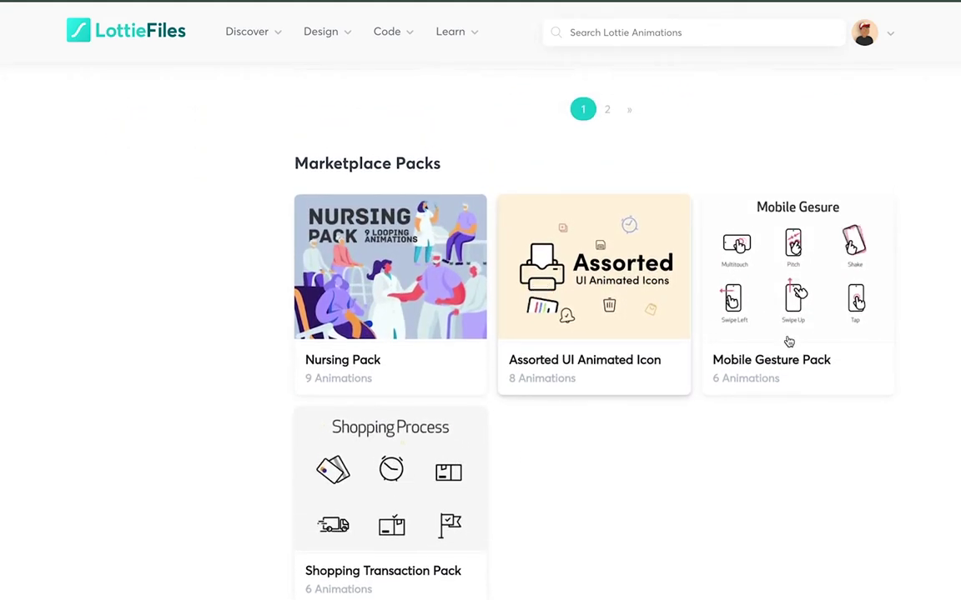
click(732, 358)
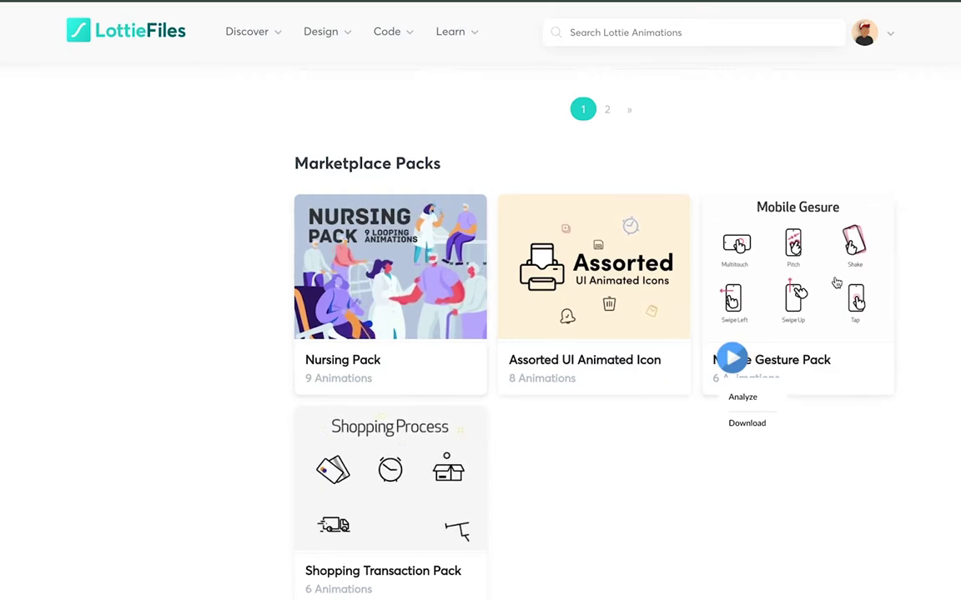
Step: Open the Mobile Gesture Pack page and scroll past its gesture animations to the footer
click(803, 362)
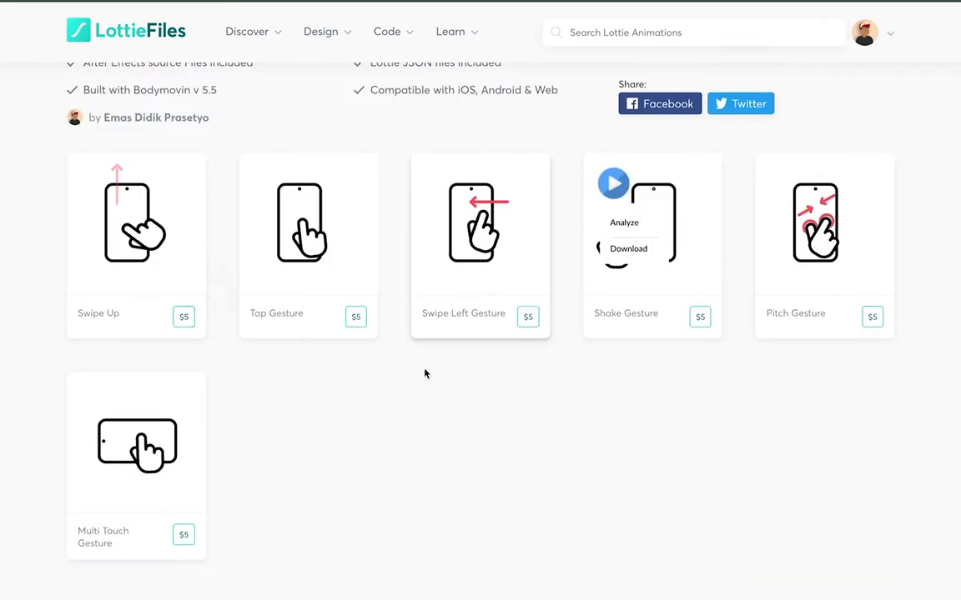
scroll(424, 374, up, 1)
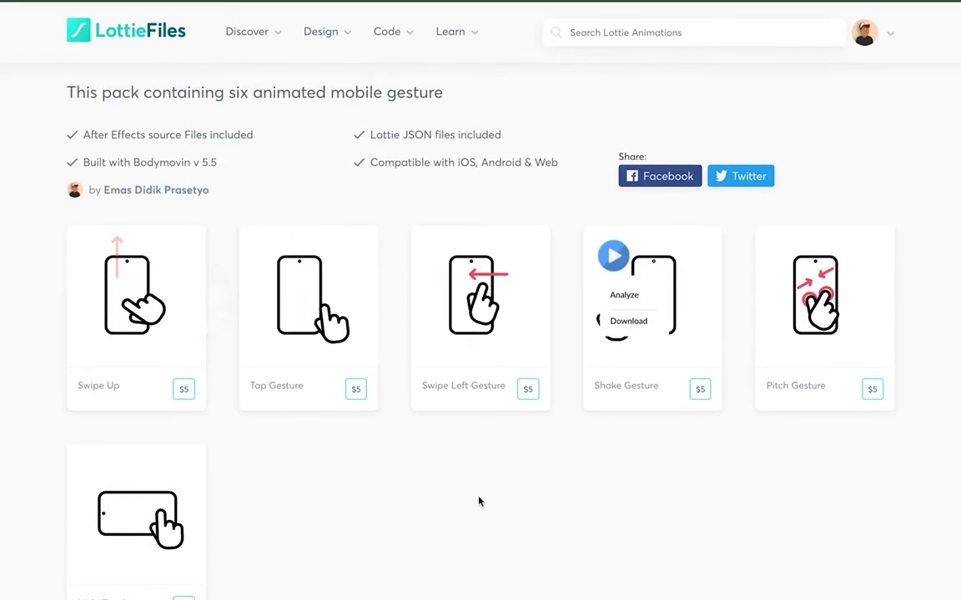
scroll(479, 501, up, 1)
scroll(479, 502, up, 1)
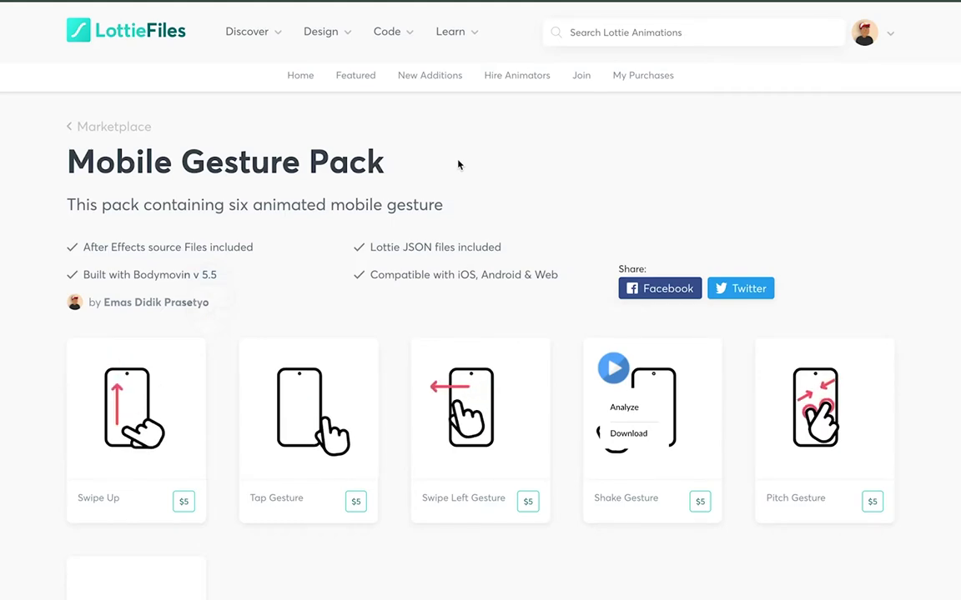
scroll(17, 208, down, 1)
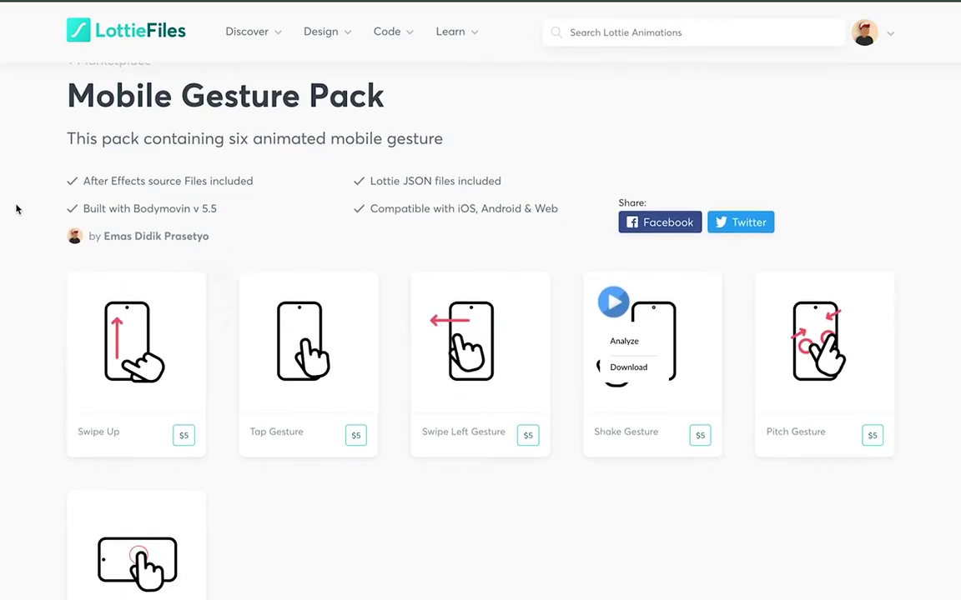
scroll(17, 209, down, 1)
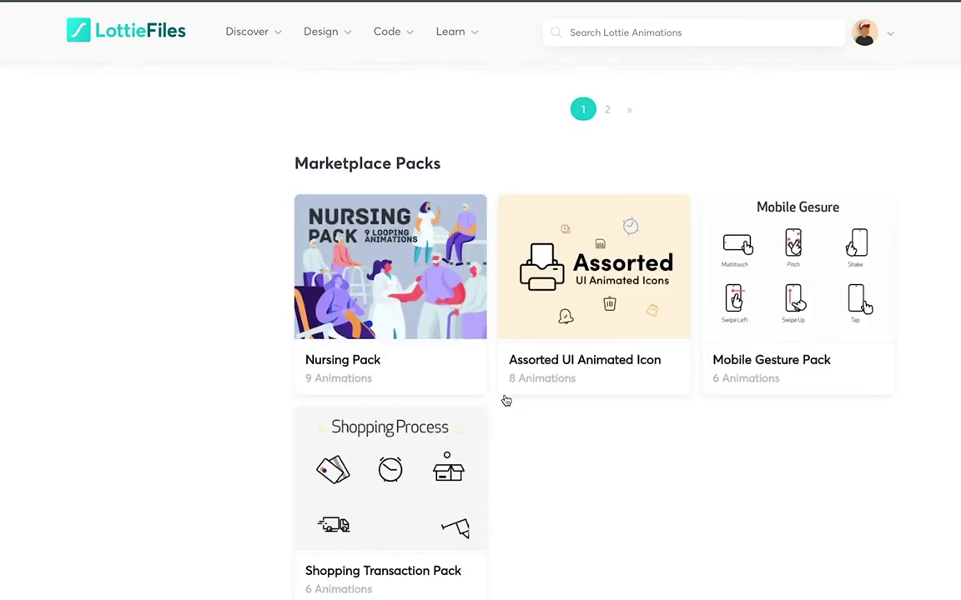
scroll(647, 436, down, 3)
scroll(627, 435, down, 2)
scroll(544, 429, up, 2)
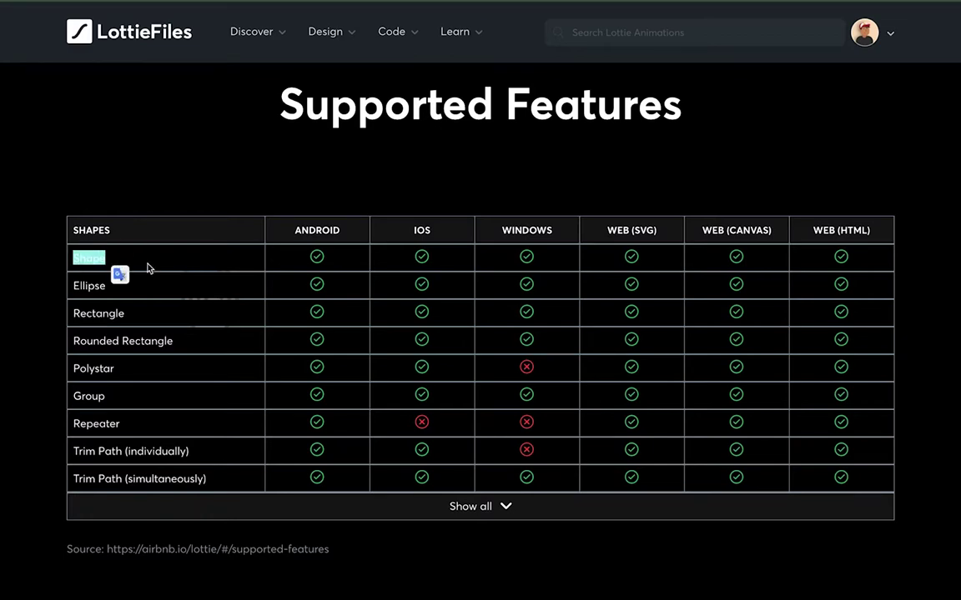
Step: Highlight the Shape, Repeater and Trim Path entries in the Supported Features table
mouse_move(121, 263)
mouse_down()
mouse_move(113, 295)
mouse_move(47, 286)
mouse_up()
click(142, 319)
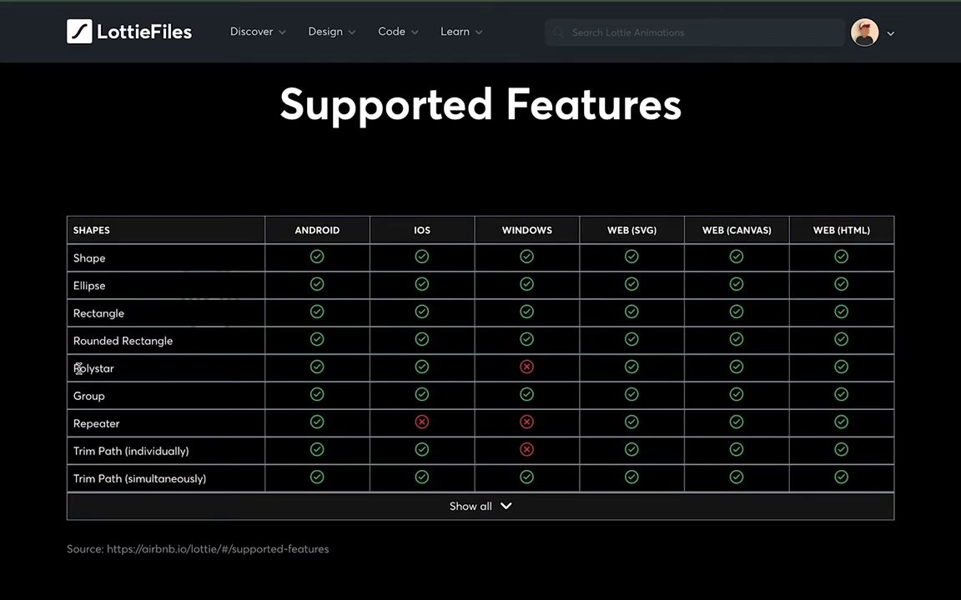
double_click(129, 427)
click(131, 434)
drag(75, 451, 122, 451)
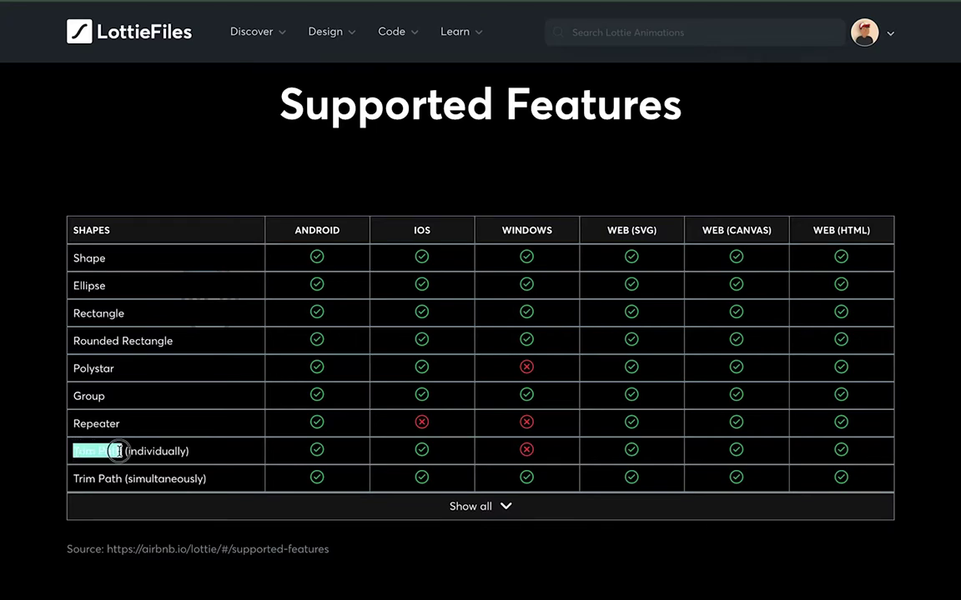
click(193, 474)
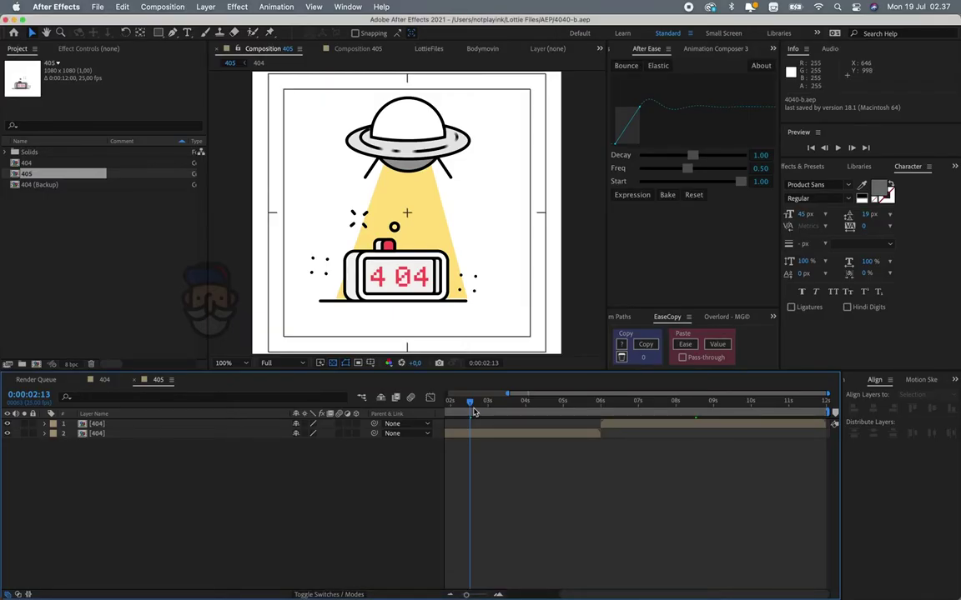
Step: Open the nested 404 composition, scrub to one second, and select Ufo, star 2 and star 4
scroll(475, 416, left, 3)
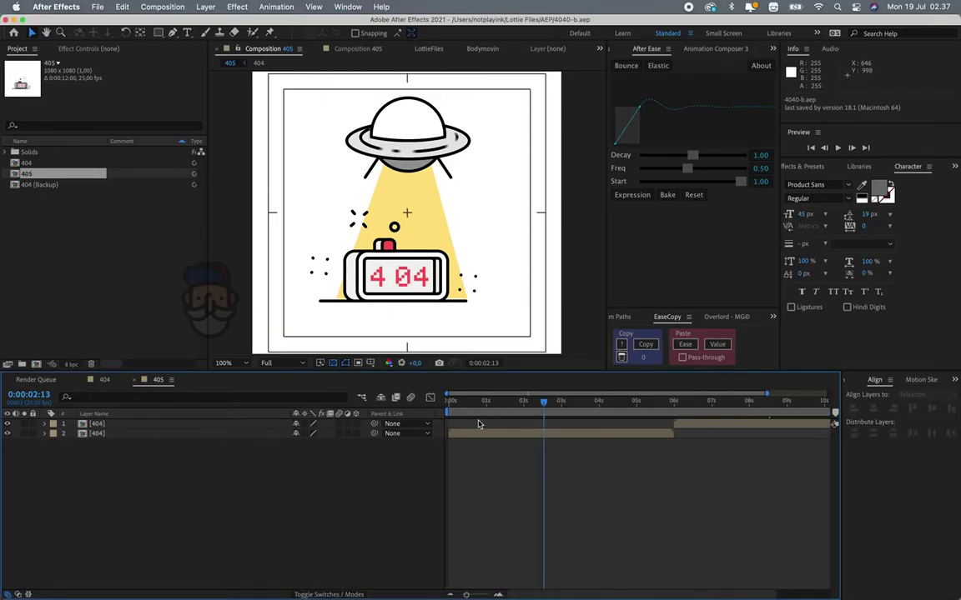
click(450, 404)
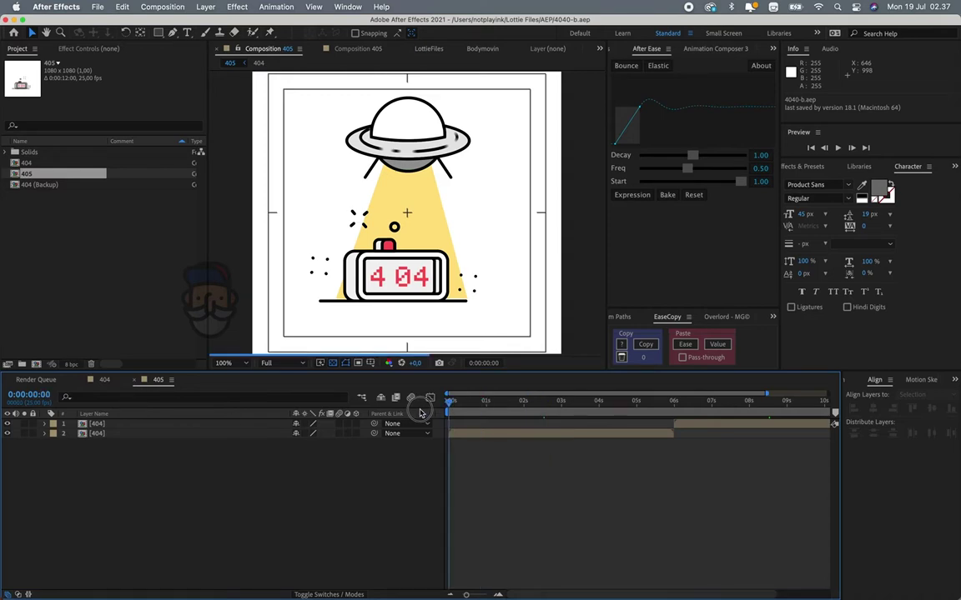
double_click(97, 428)
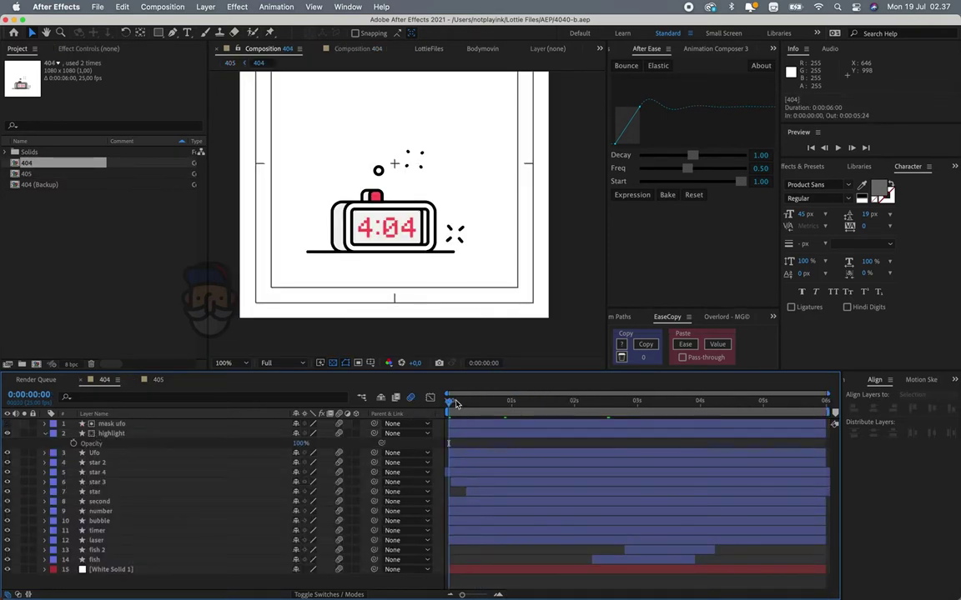
drag(455, 404, 511, 403)
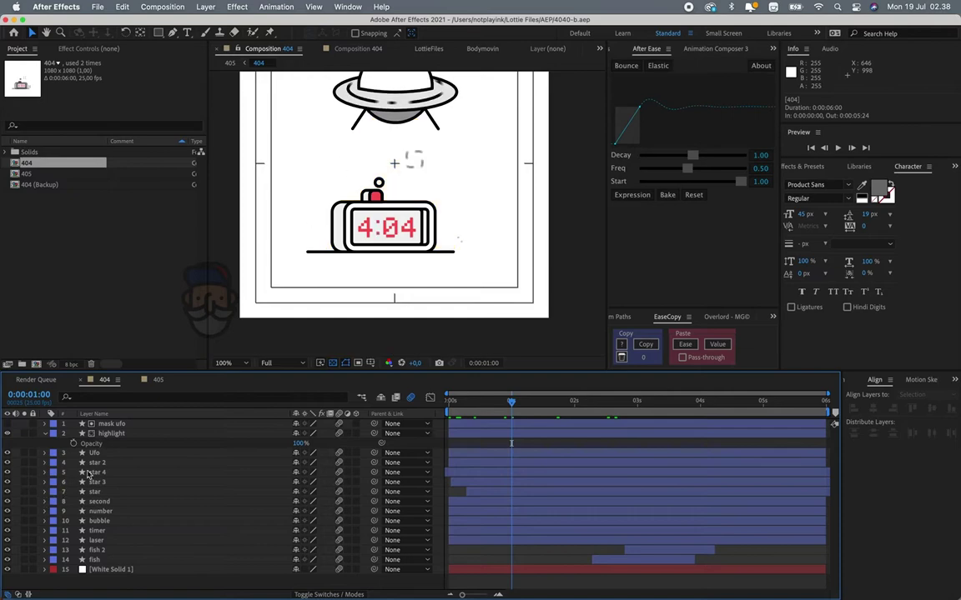
click(122, 454)
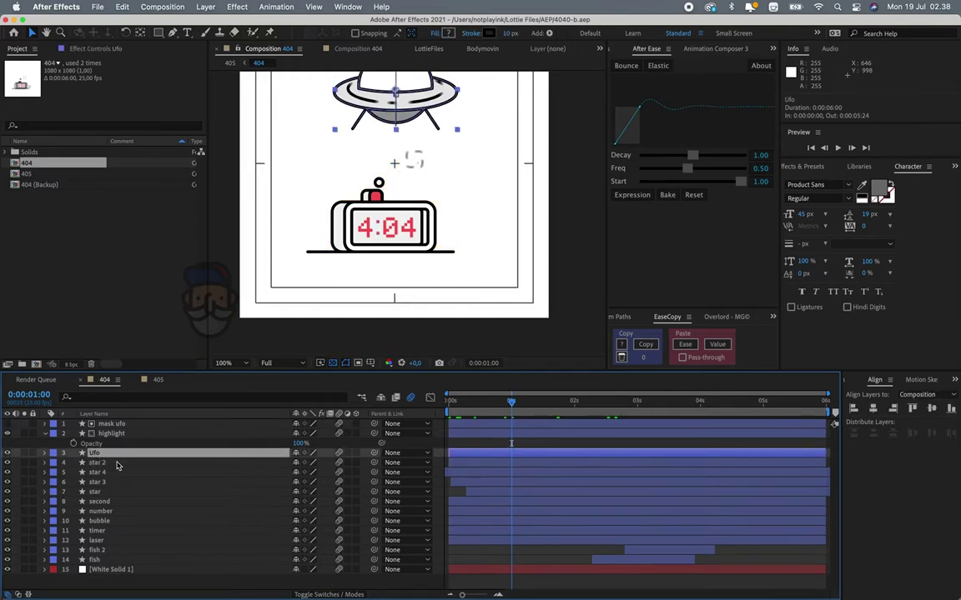
click(117, 462)
click(105, 472)
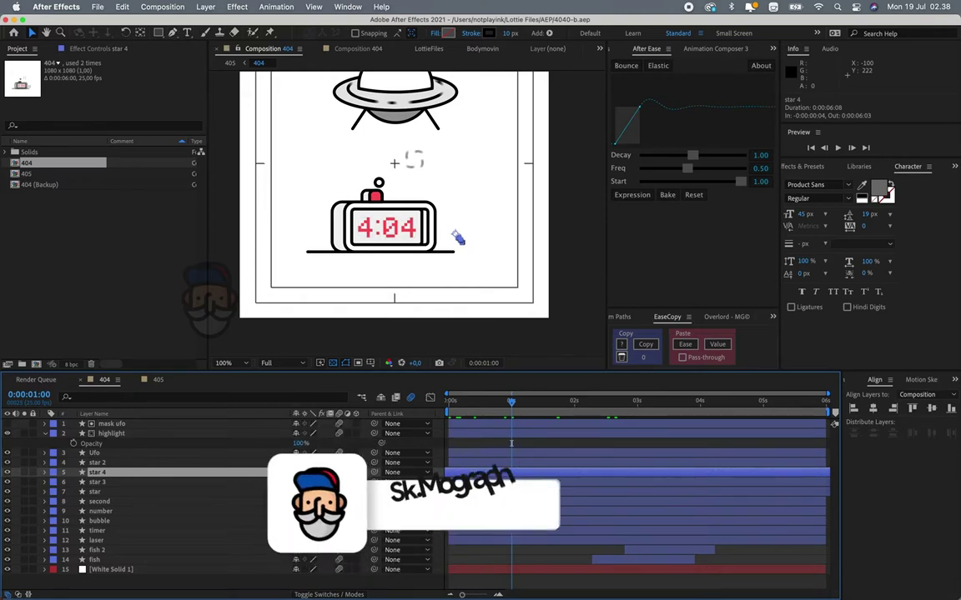
Step: Rescrub to one second, select the fish, highlight, star 3 and bubble layers, and preview
click(457, 404)
drag(458, 407, 526, 404)
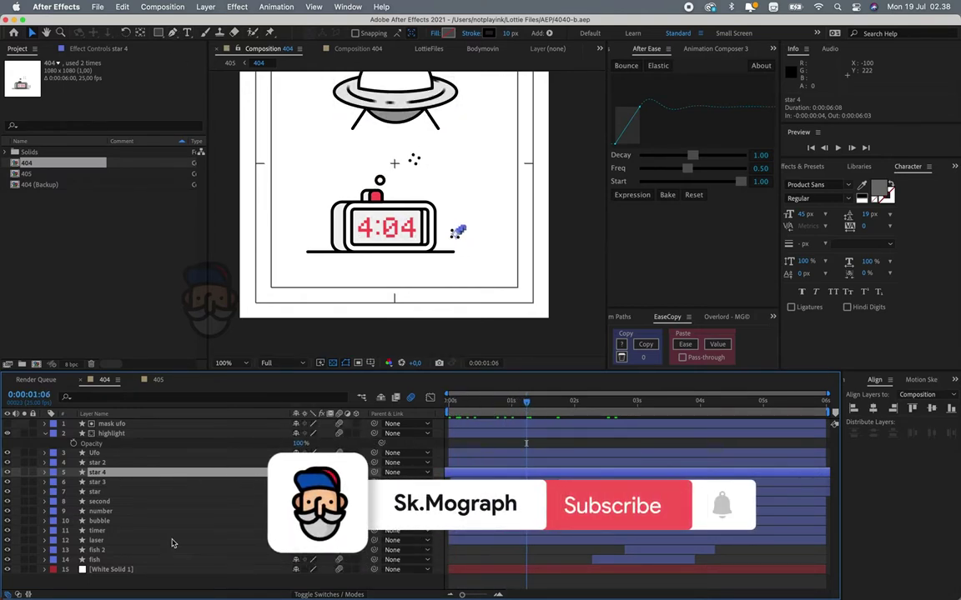
click(98, 560)
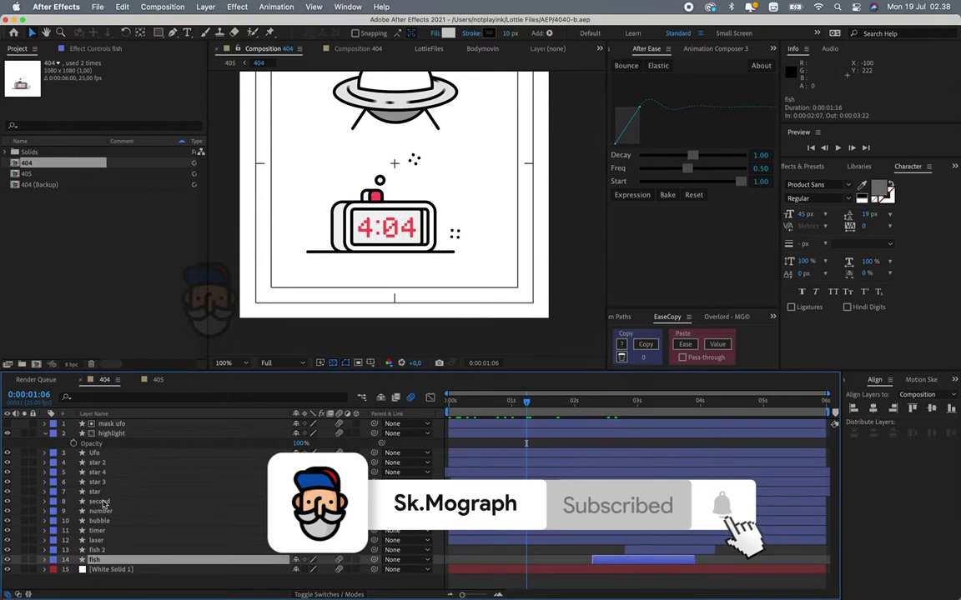
click(97, 48)
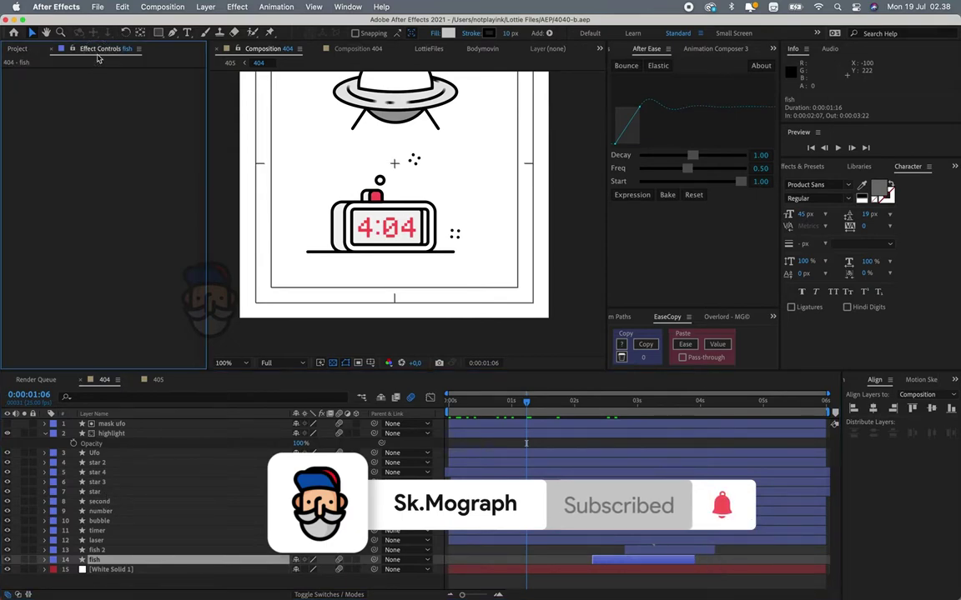
click(111, 433)
click(97, 482)
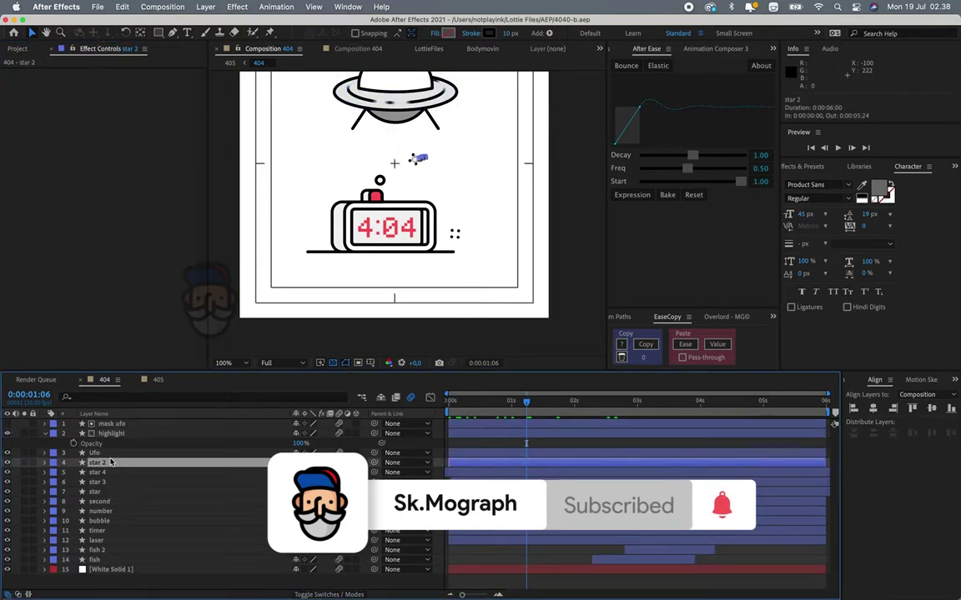
click(99, 520)
key(comma)
click(837, 148)
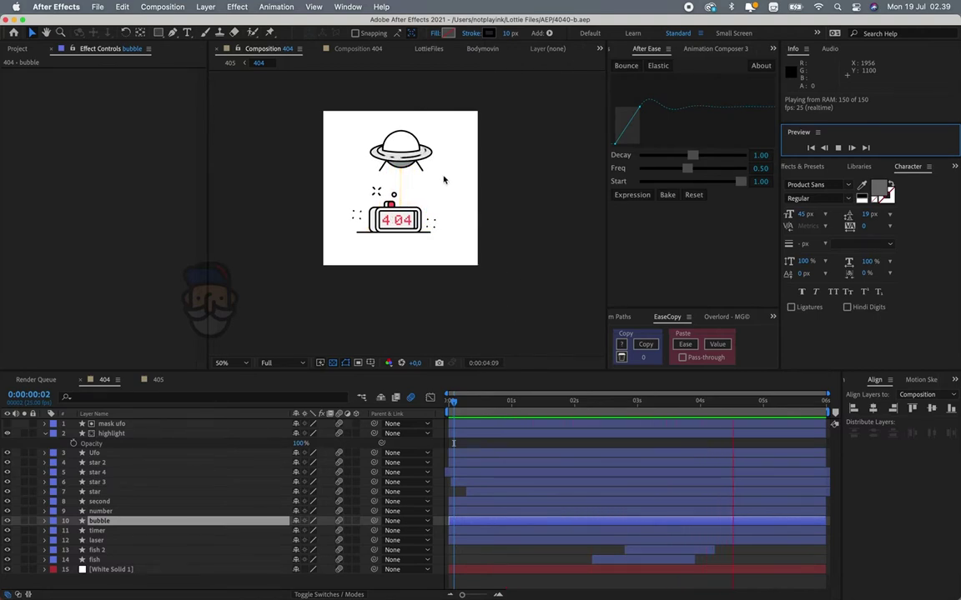
Step: Render composition 404 from the LottieFiles panel, then show the Bodymovin composition list
click(429, 49)
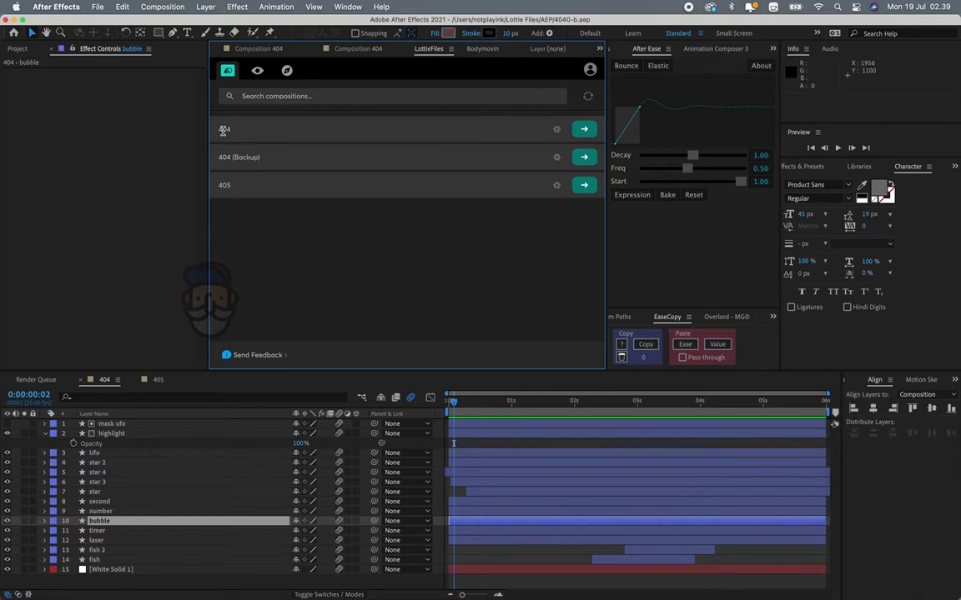
click(582, 131)
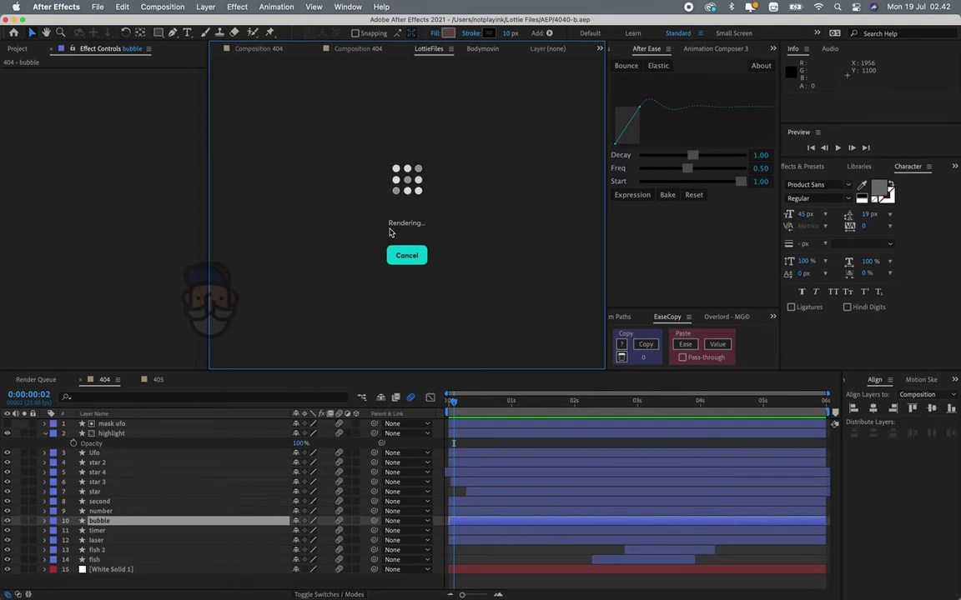
click(484, 51)
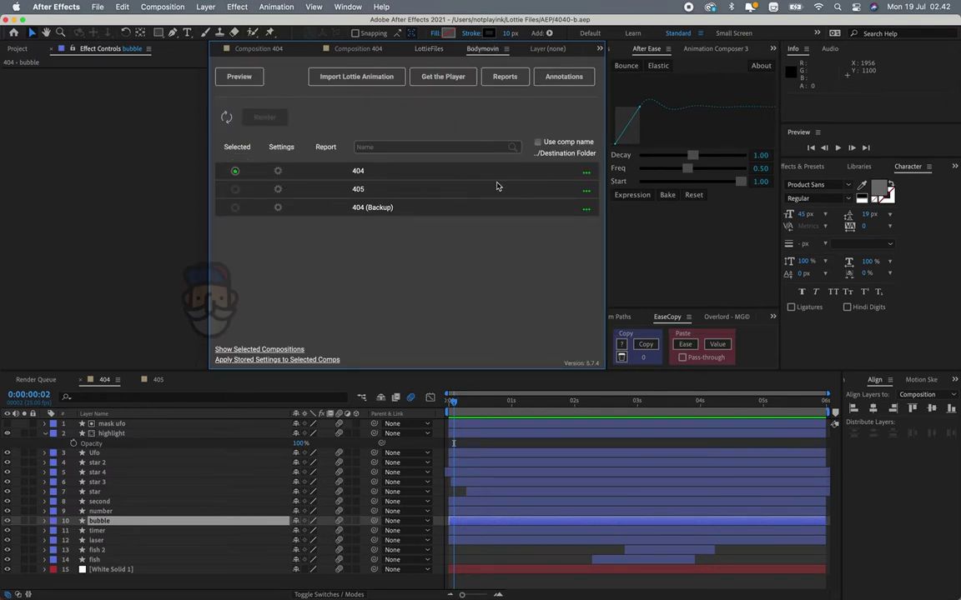
Step: Save the 404 composition's export as 404.json on the Desktop and render it in Bodymovin
click(590, 175)
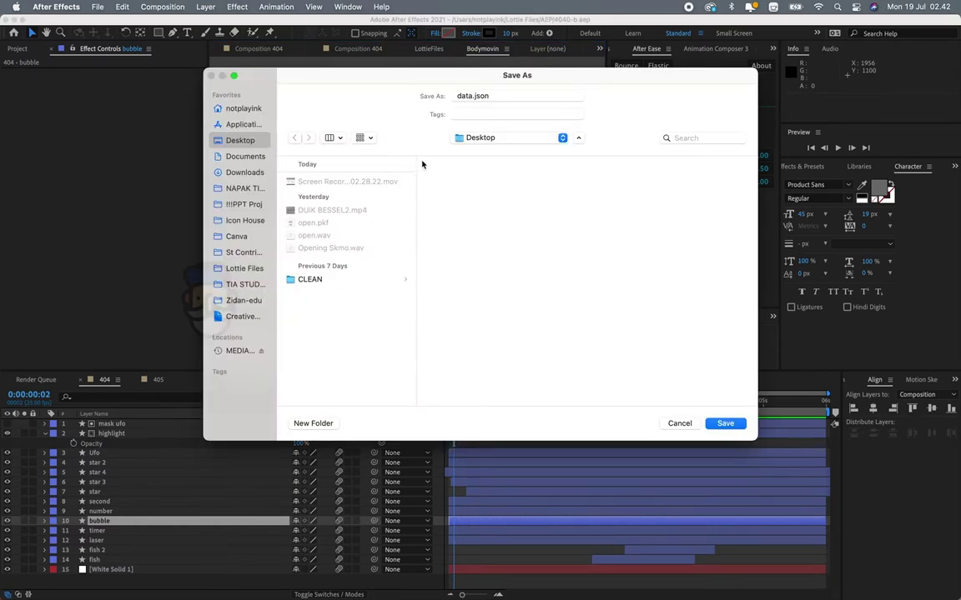
double_click(470, 96)
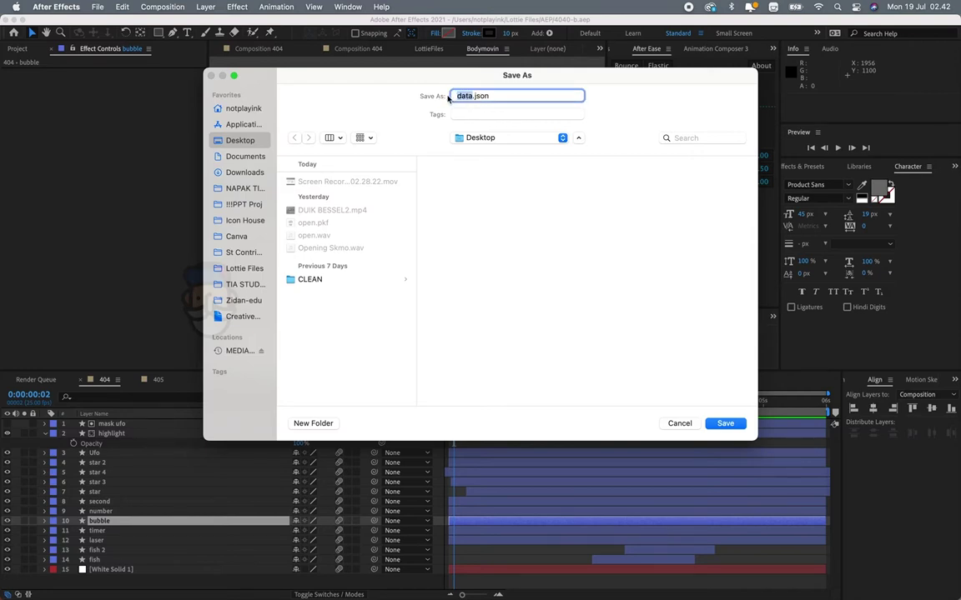
text(404)
click(737, 427)
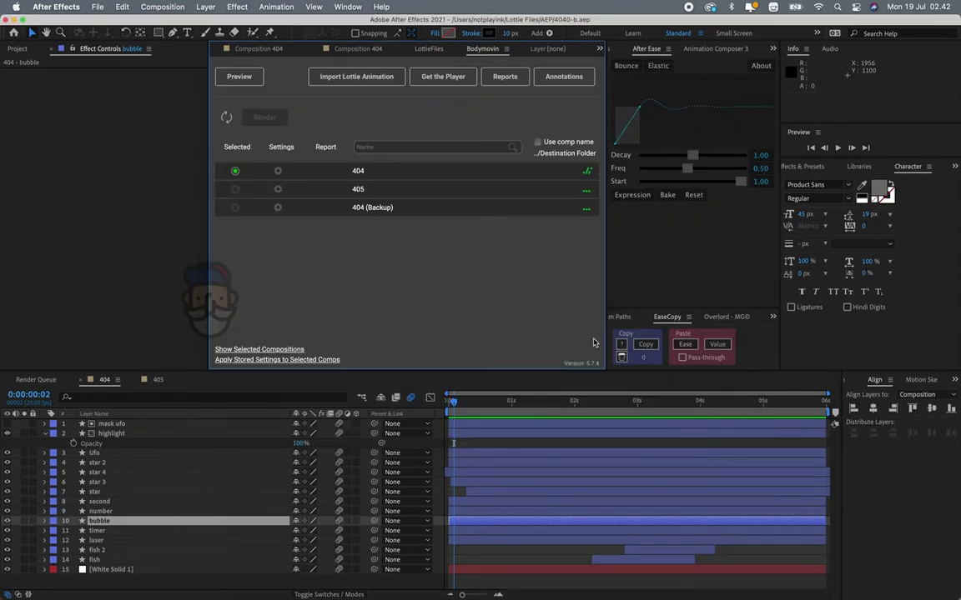
click(267, 117)
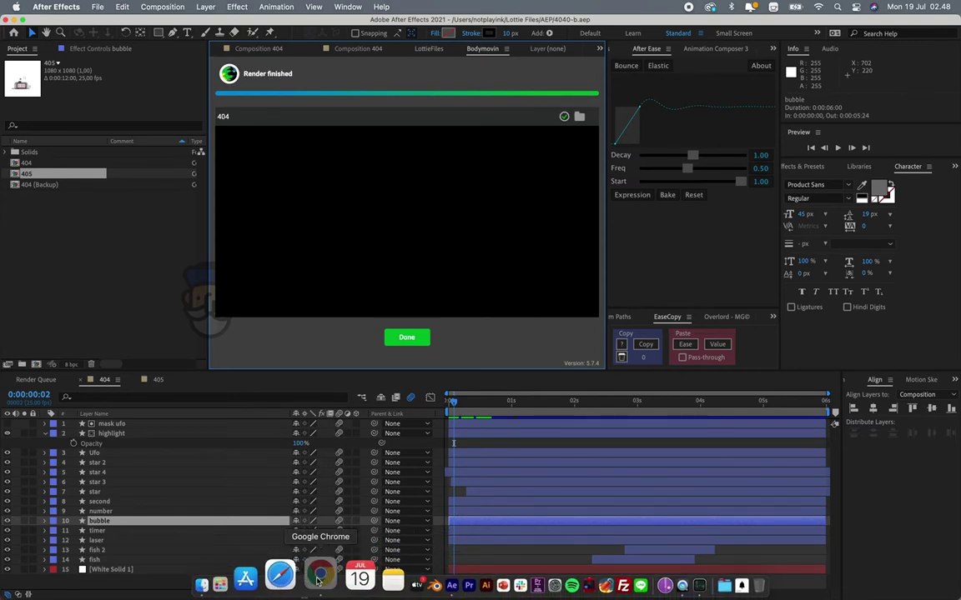
Step: Back in Chrome, go to My Dashboard from the LottieFiles account avatar menu
click(320, 574)
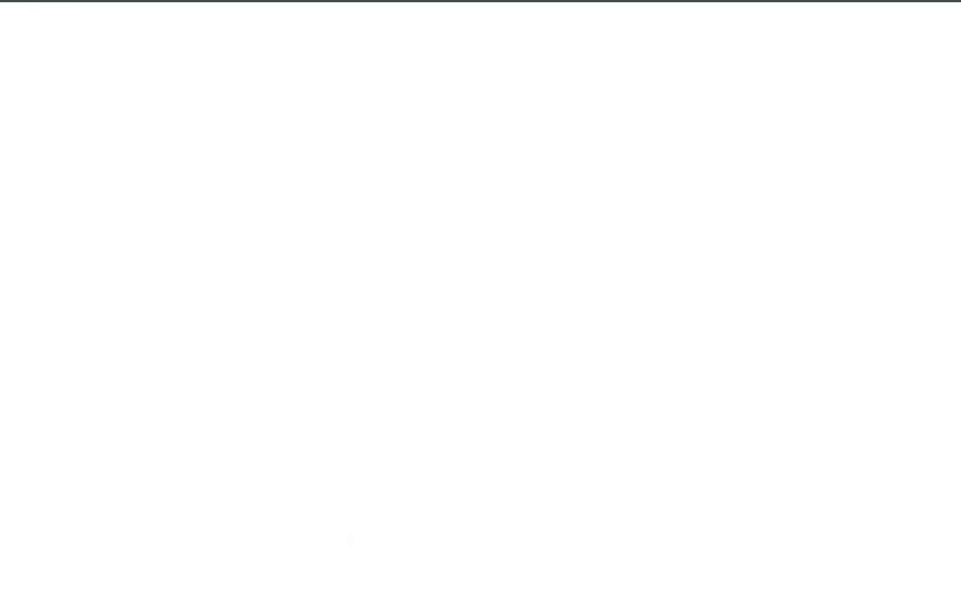
click(890, 38)
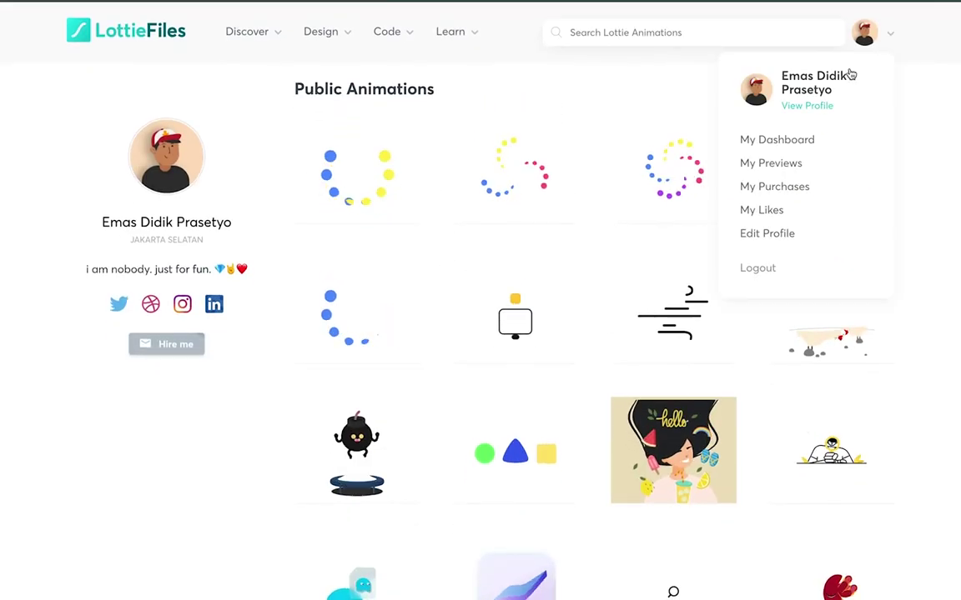
click(784, 143)
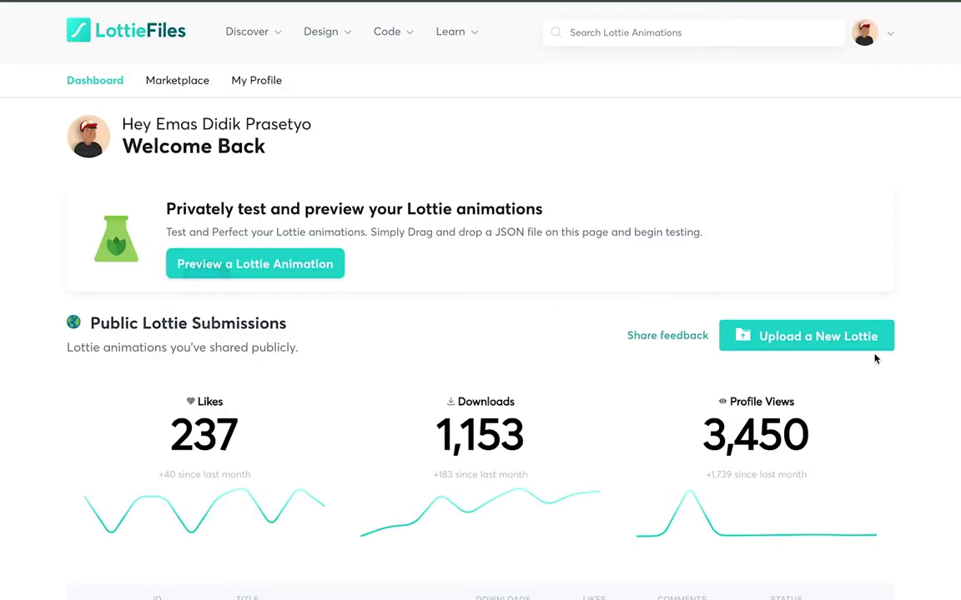
Step: Pick Desktop/404.json through Preview a Lottie Animation and start uploading it
click(241, 259)
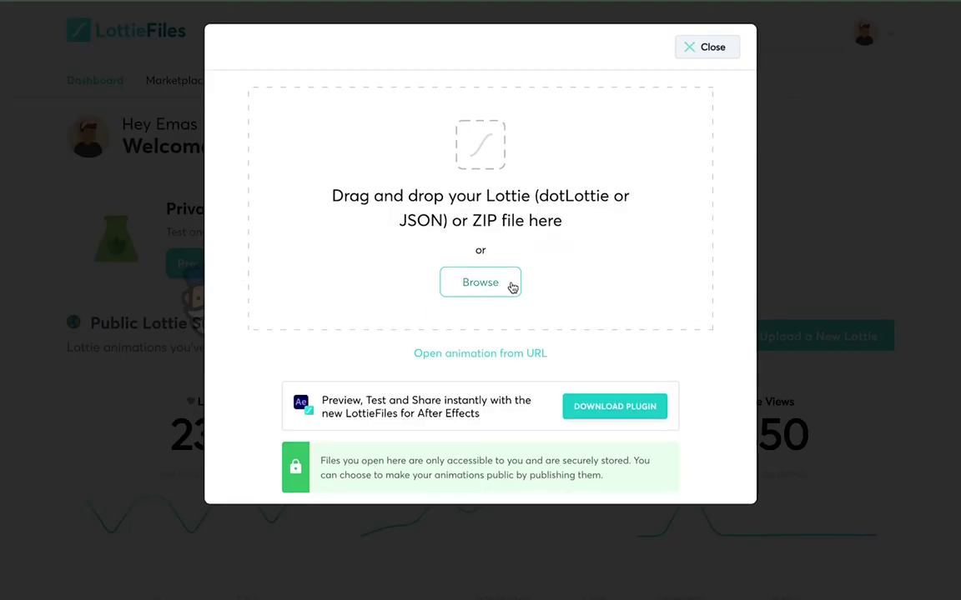
click(489, 283)
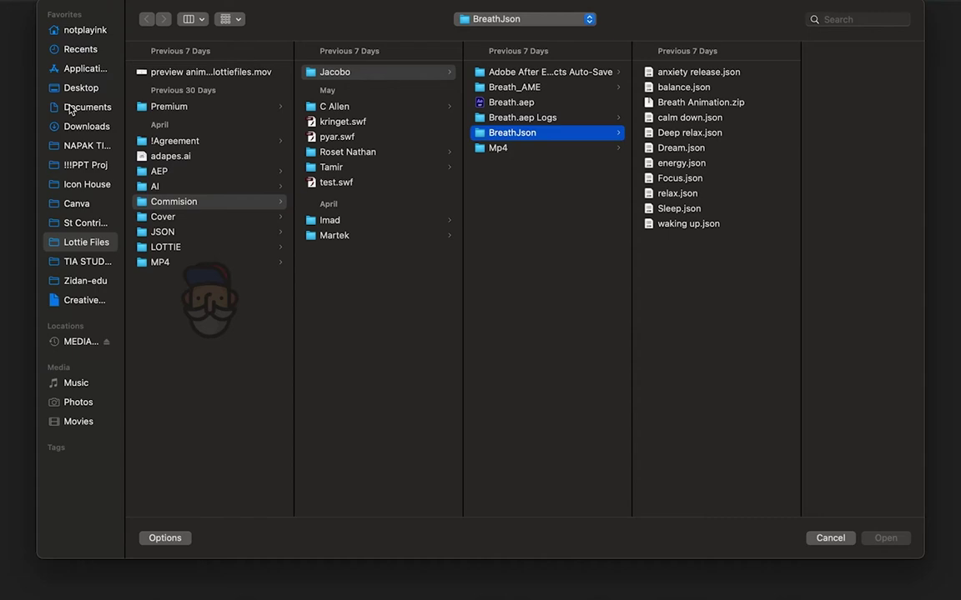
click(81, 89)
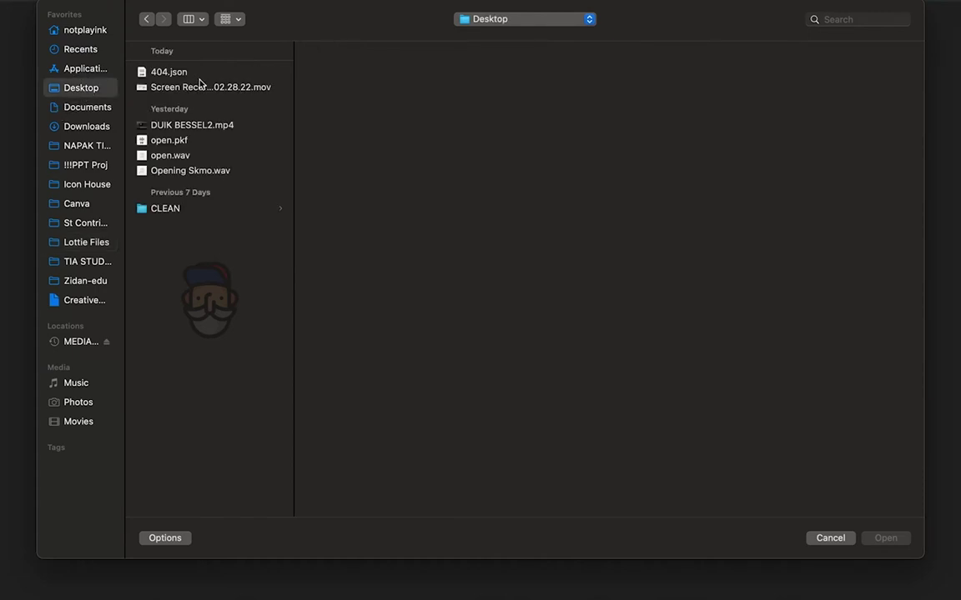
click(168, 73)
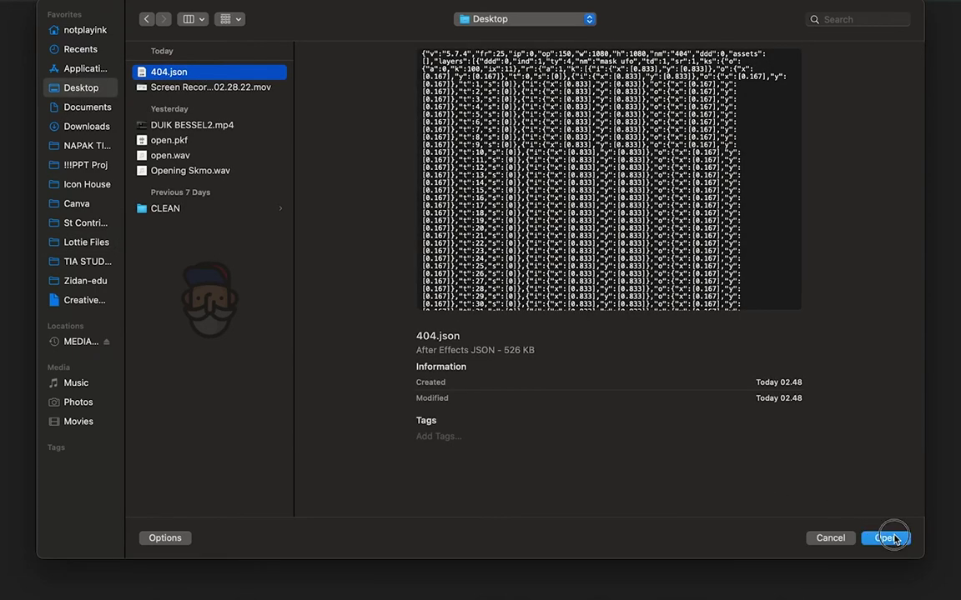
click(885, 537)
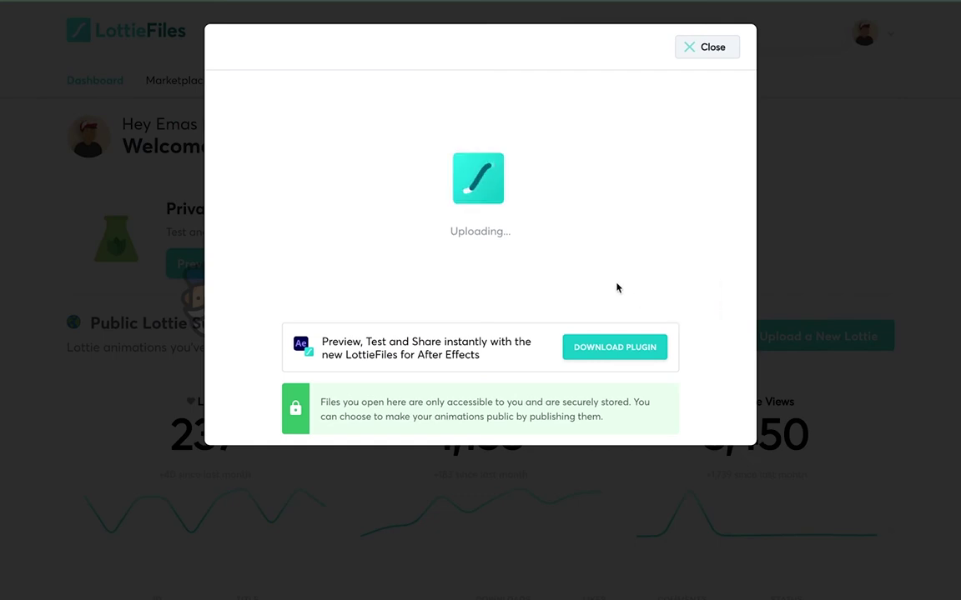